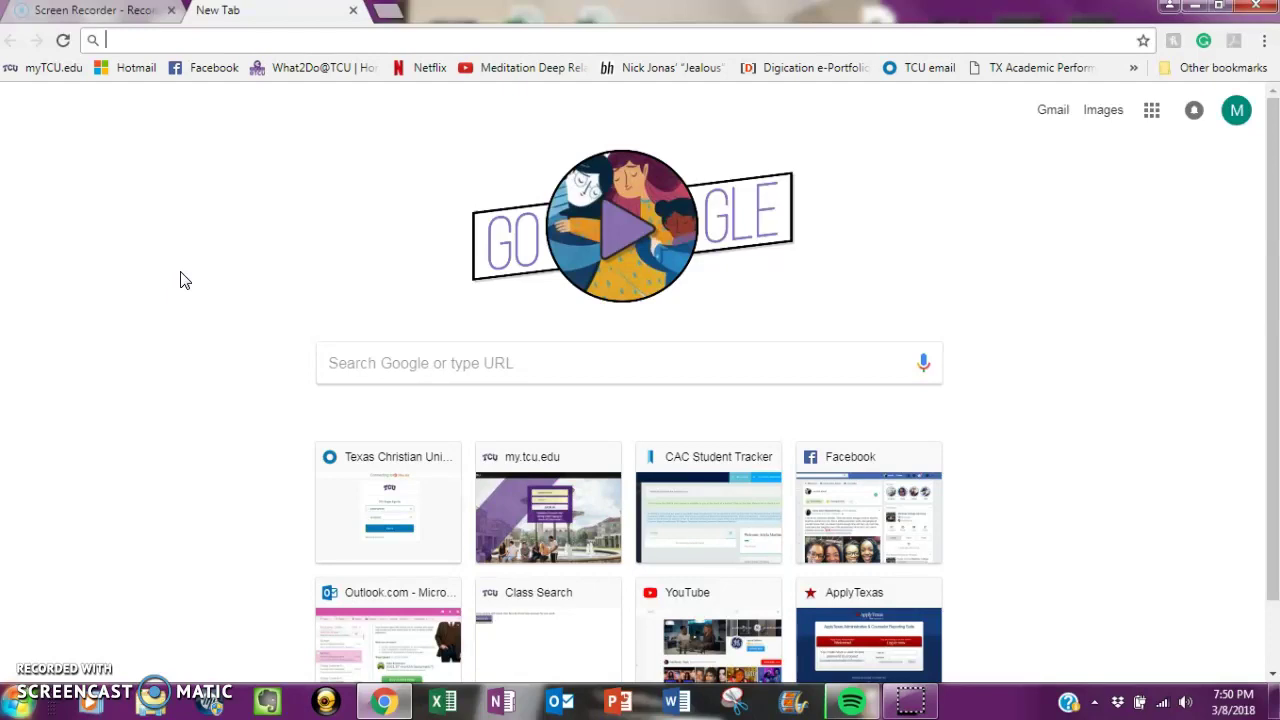
# - Search Google for 'tccd webadvisor' and open the TCC WebAdvisor login page from the results
pyautogui.write('tccd')
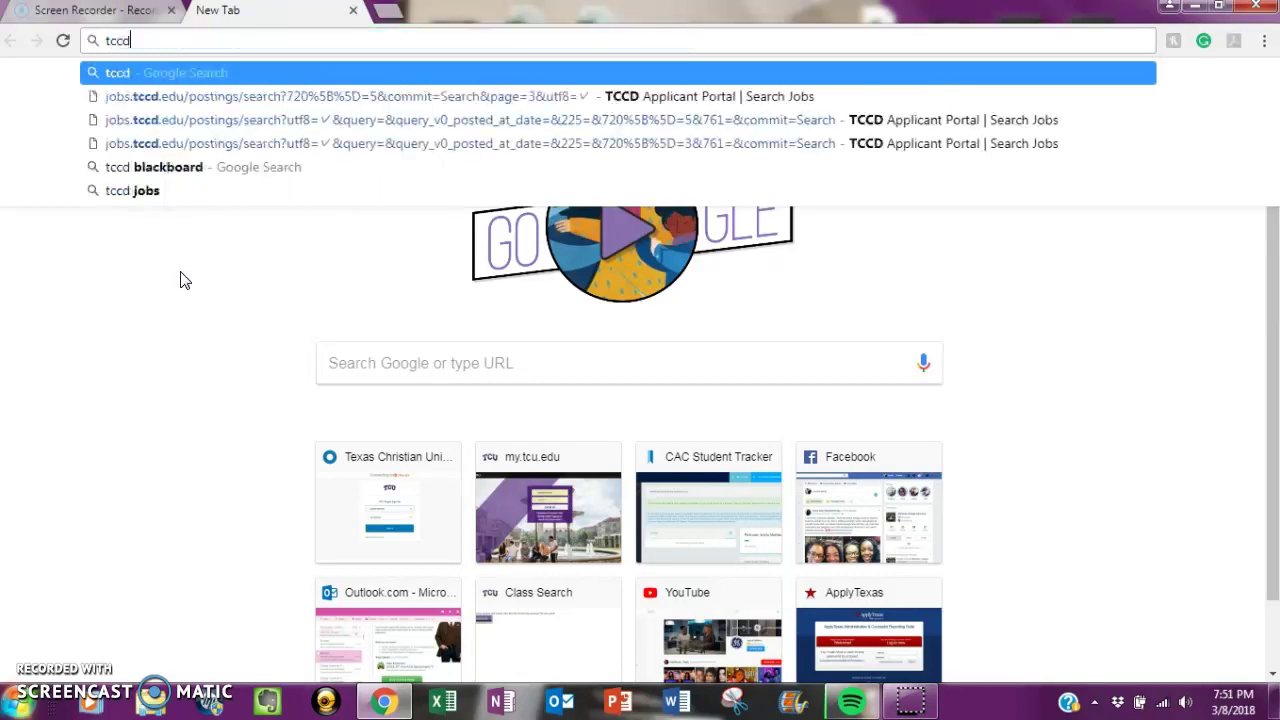
pyautogui.write(' webadvisor')
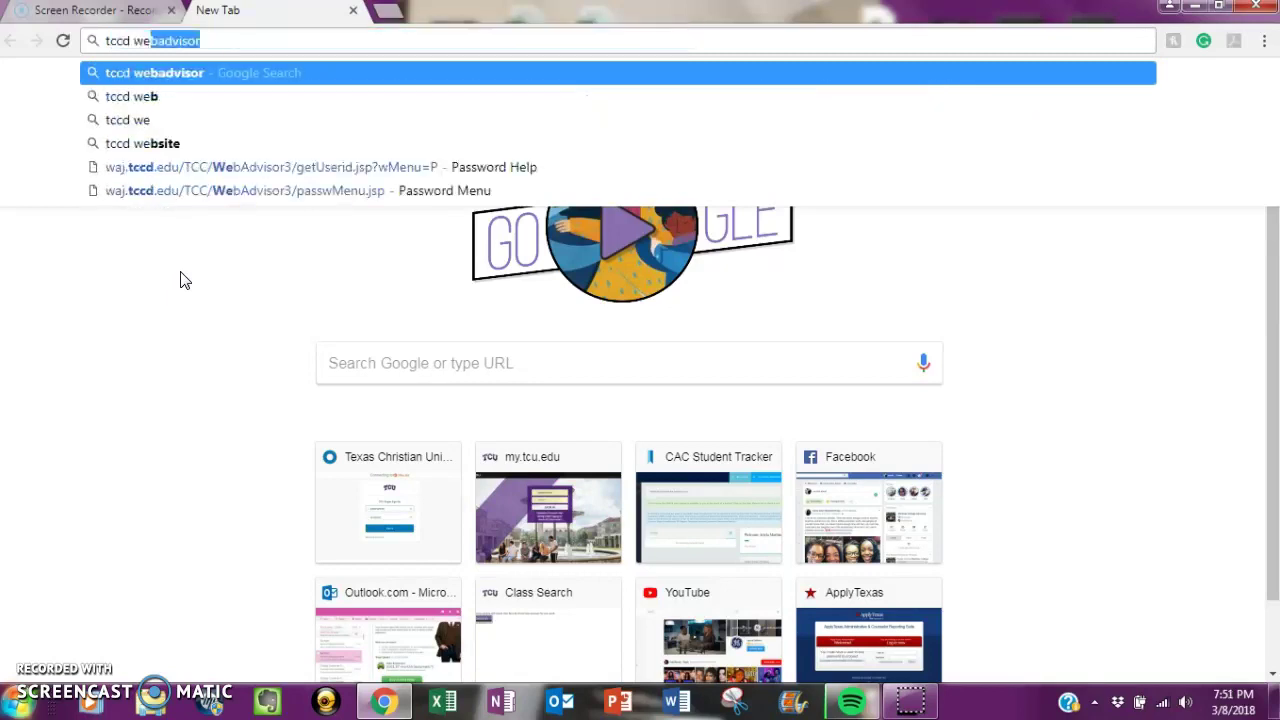
pyautogui.press('Return')
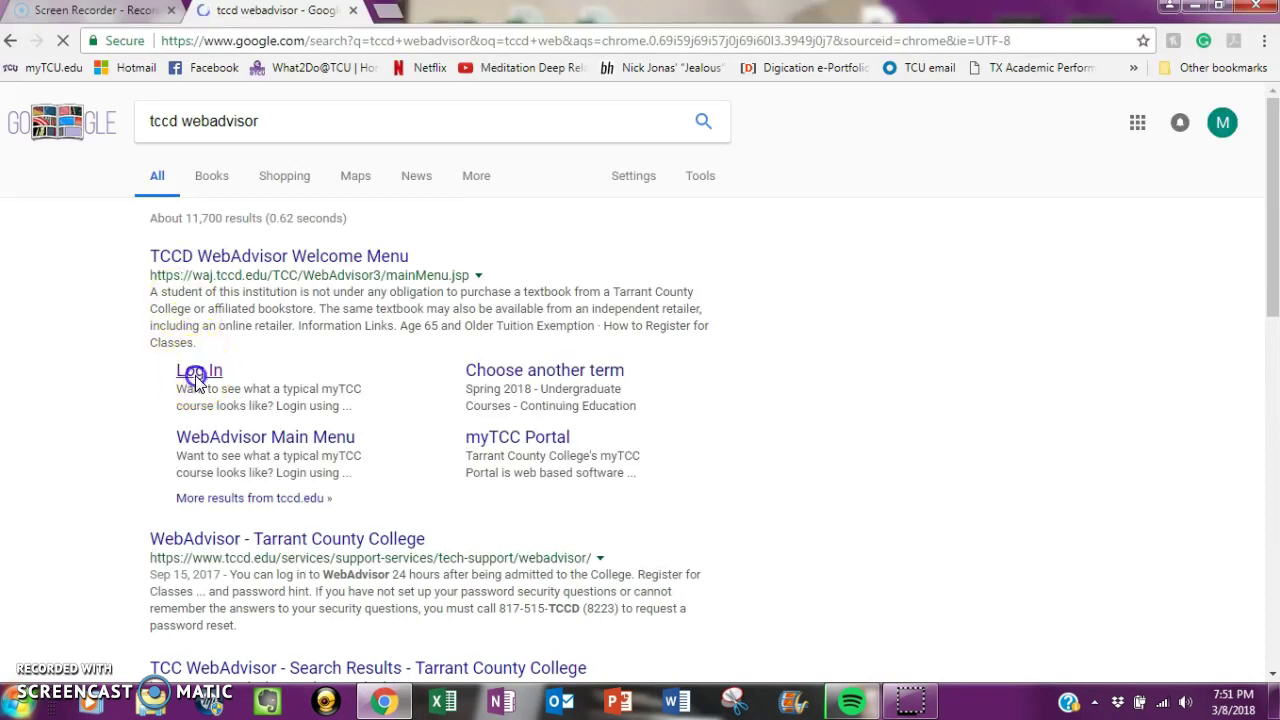
pyautogui.click(196, 372)
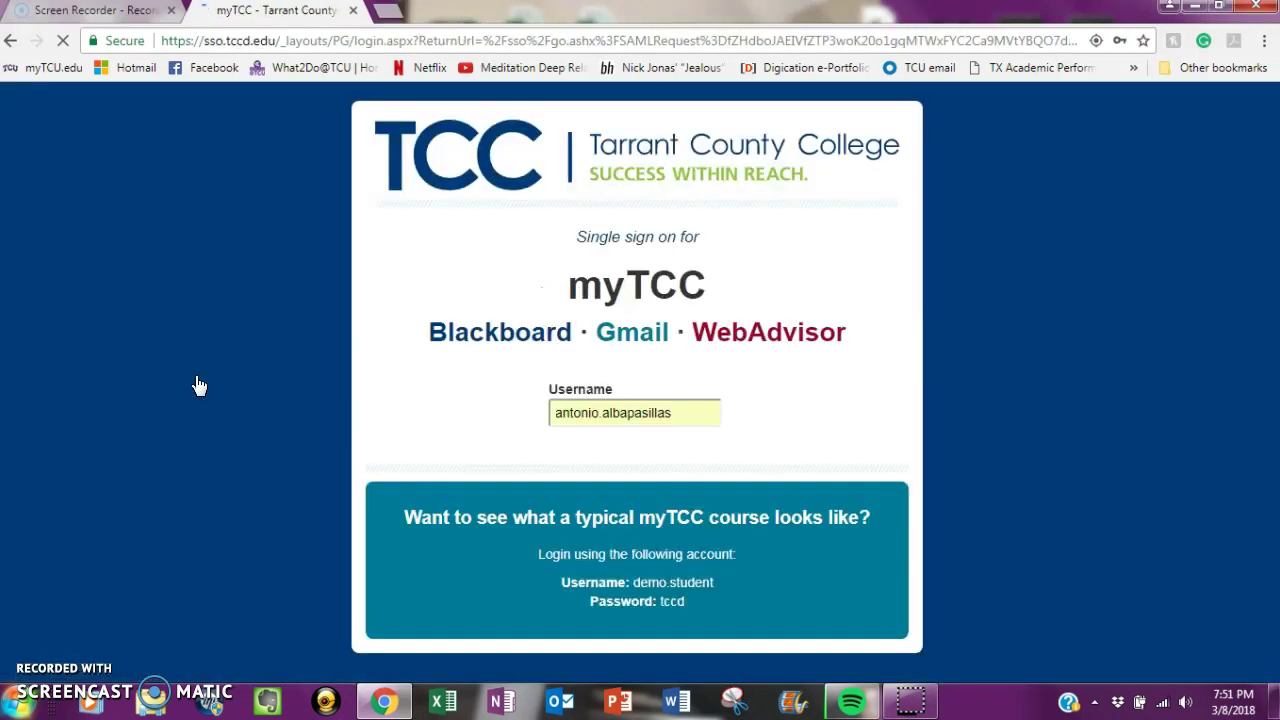
# - Clear the autofilled username and password fields on the TCC sign-on page
pyautogui.moveTo(686, 423); pyautogui.dragTo(556, 418)
pyautogui.press('BackSpace')
pyautogui.moveTo(671, 471); pyautogui.dragTo(487, 480)
pyautogui.press('BackSpace')
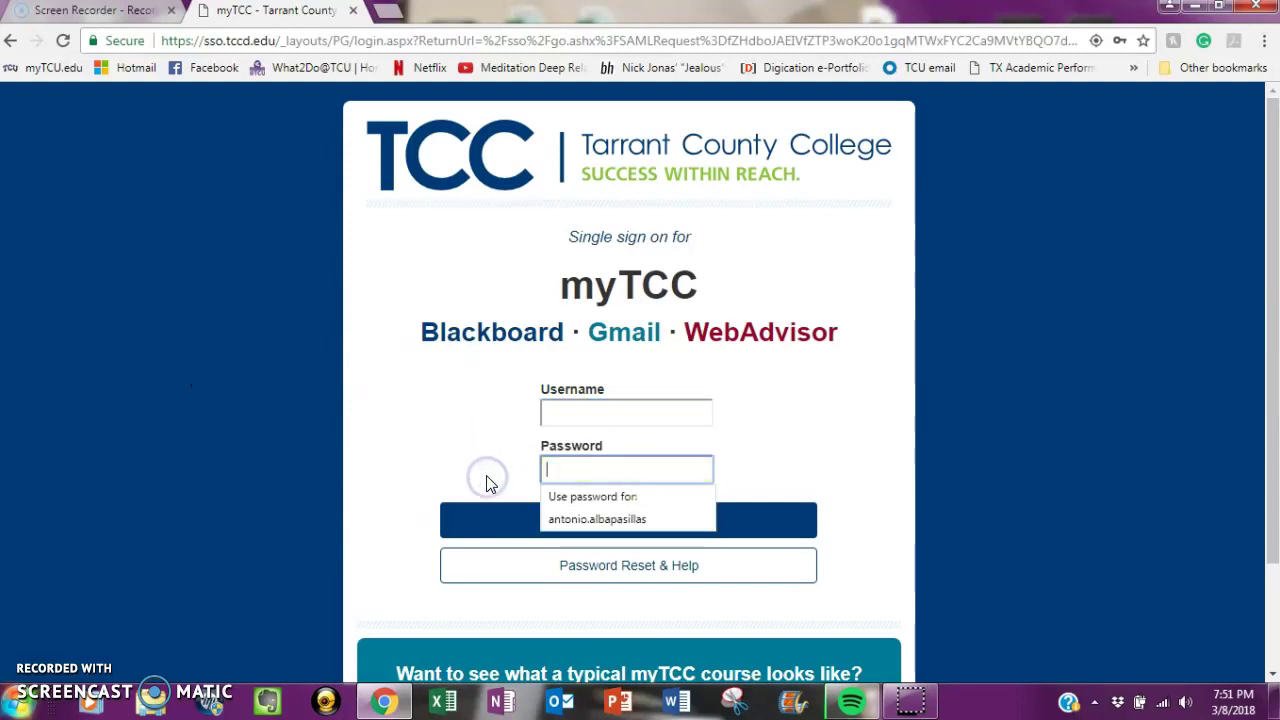
pyautogui.click(463, 451)
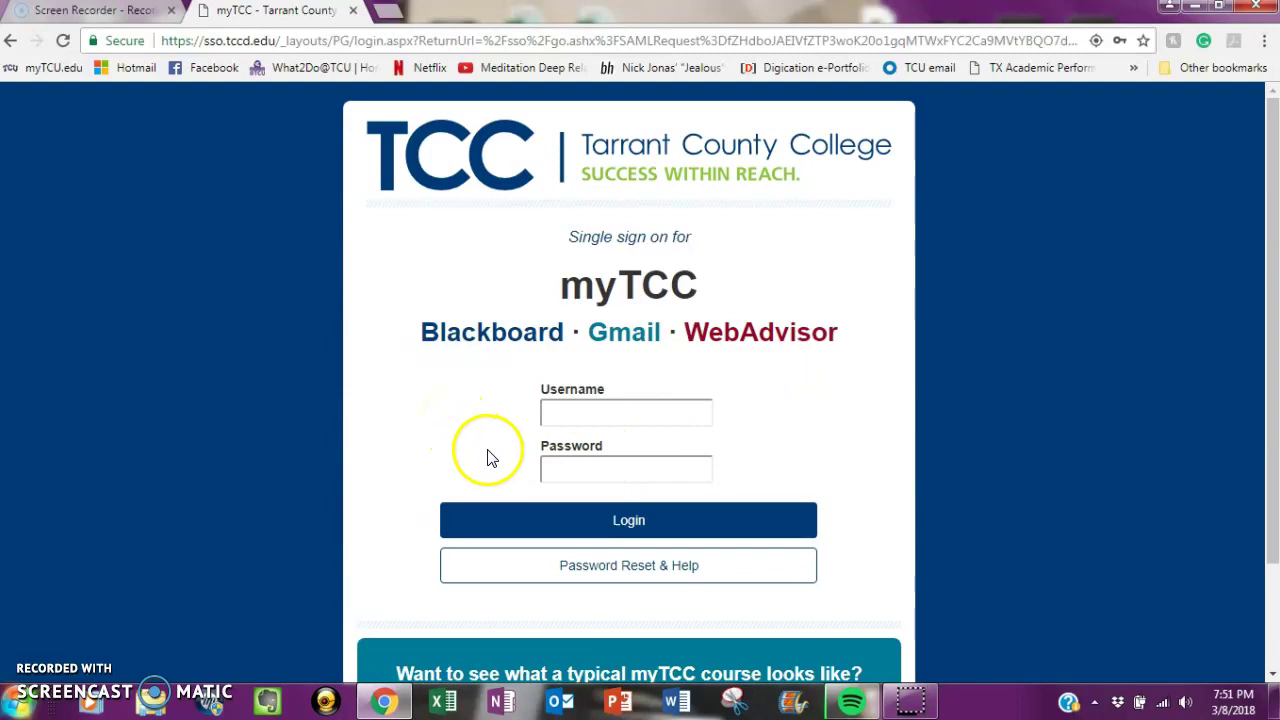
# - Use 'What's my user name?' with the student's last name and Colleague ID to retrieve the username
pyautogui.click(611, 566)
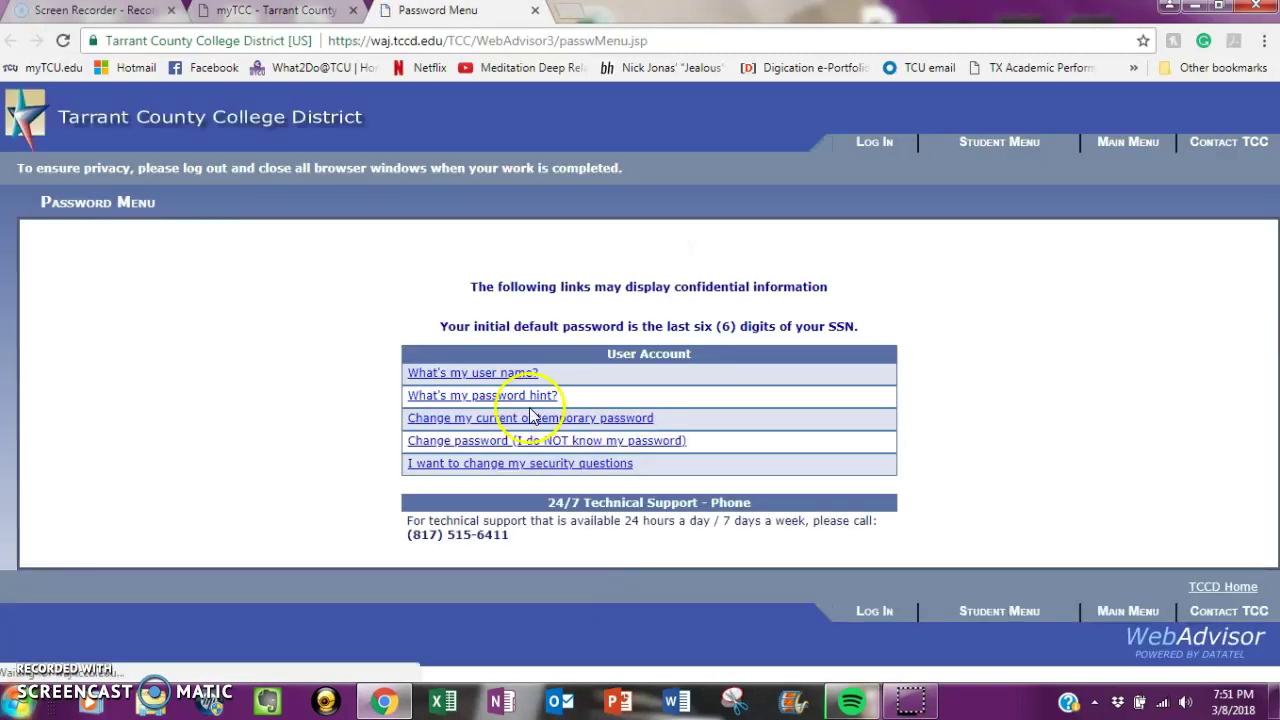
pyautogui.click(518, 383)
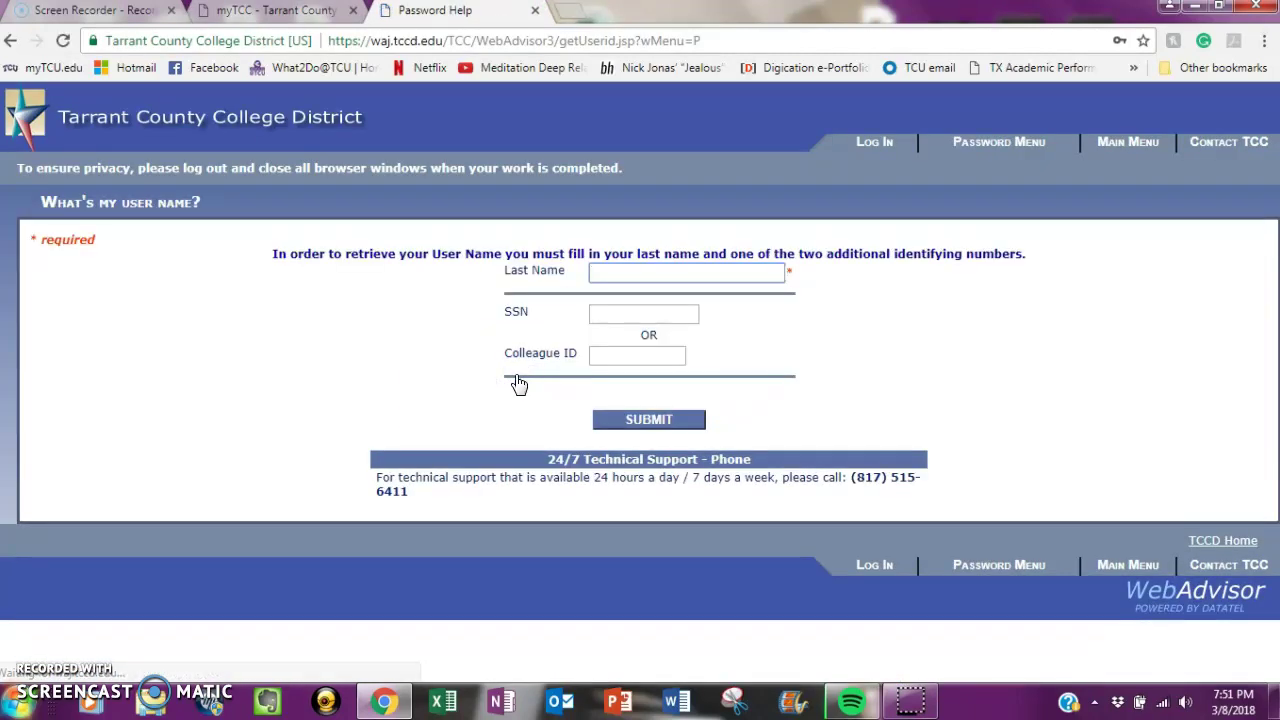
pyautogui.write('chairez')
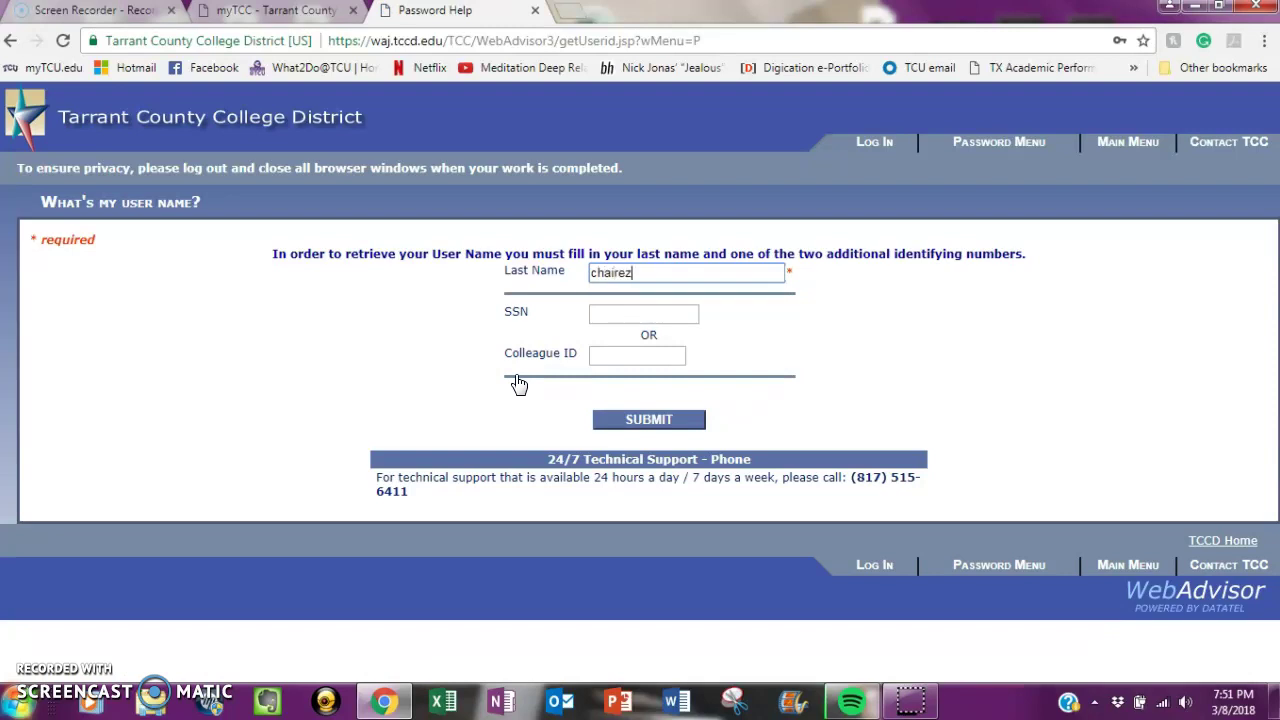
pyautogui.press('Tab')
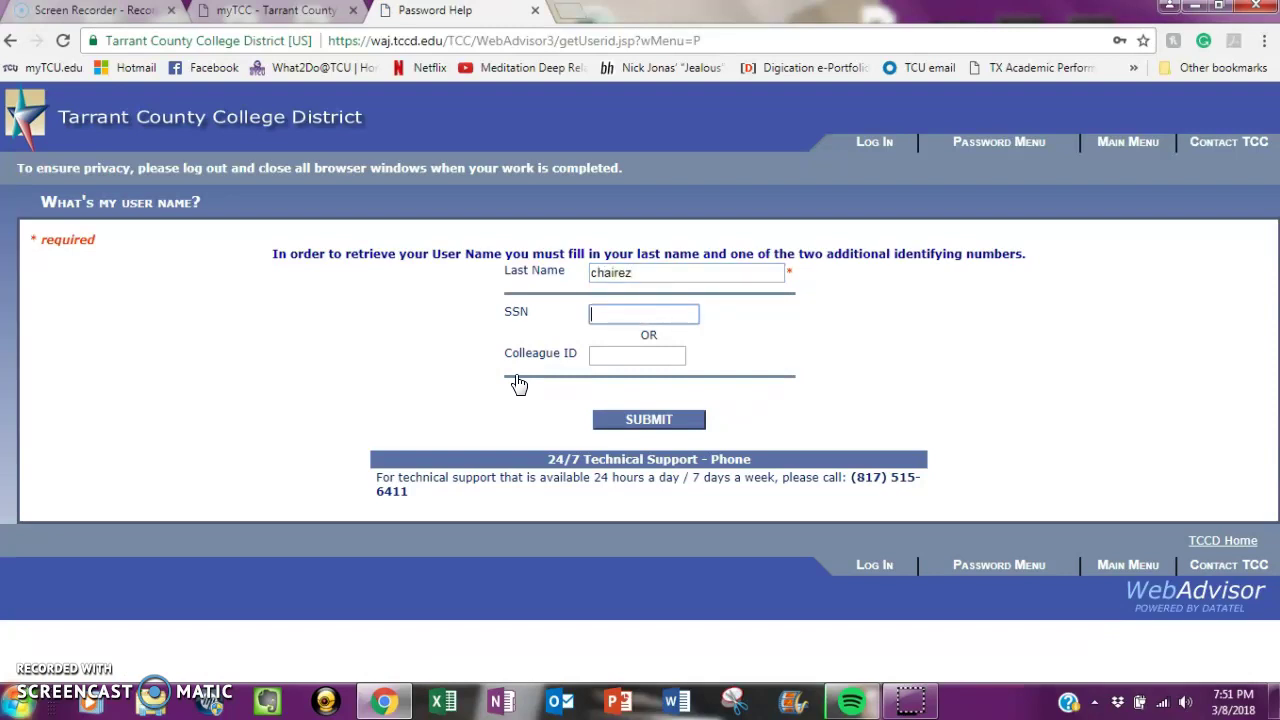
pyautogui.press('Tab')
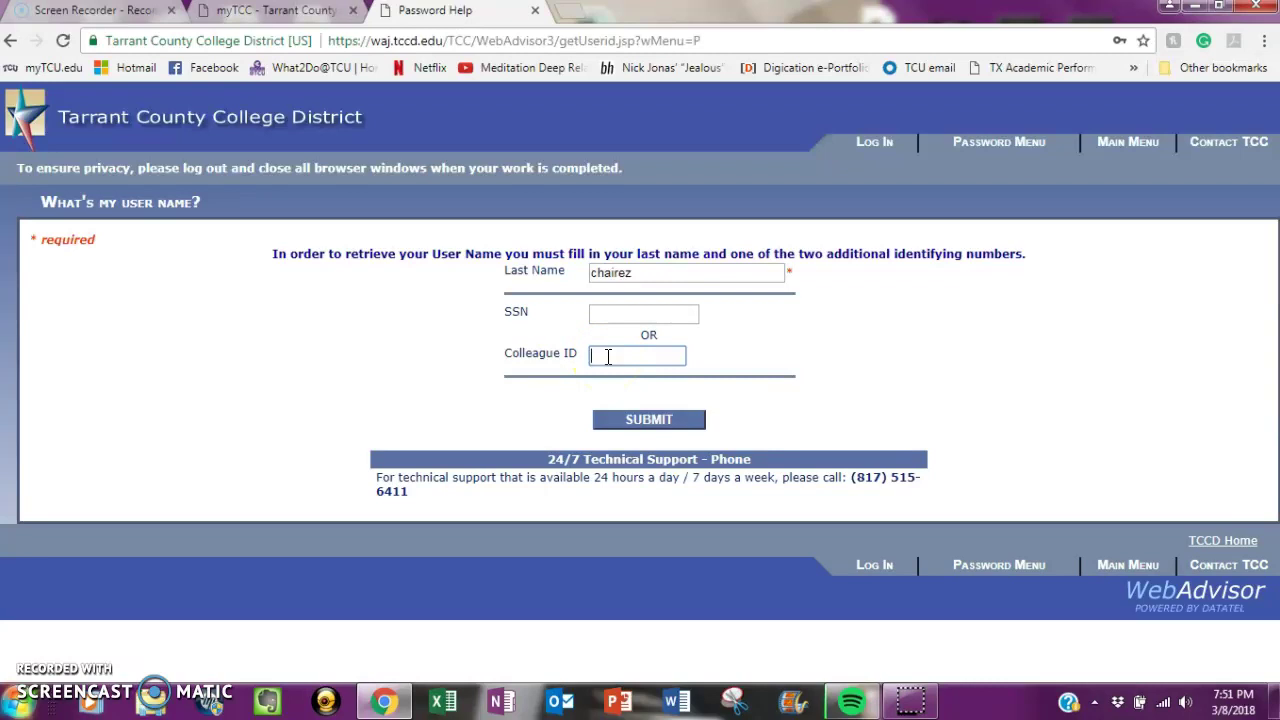
pyautogui.write('••••••')
pyautogui.click(617, 423)
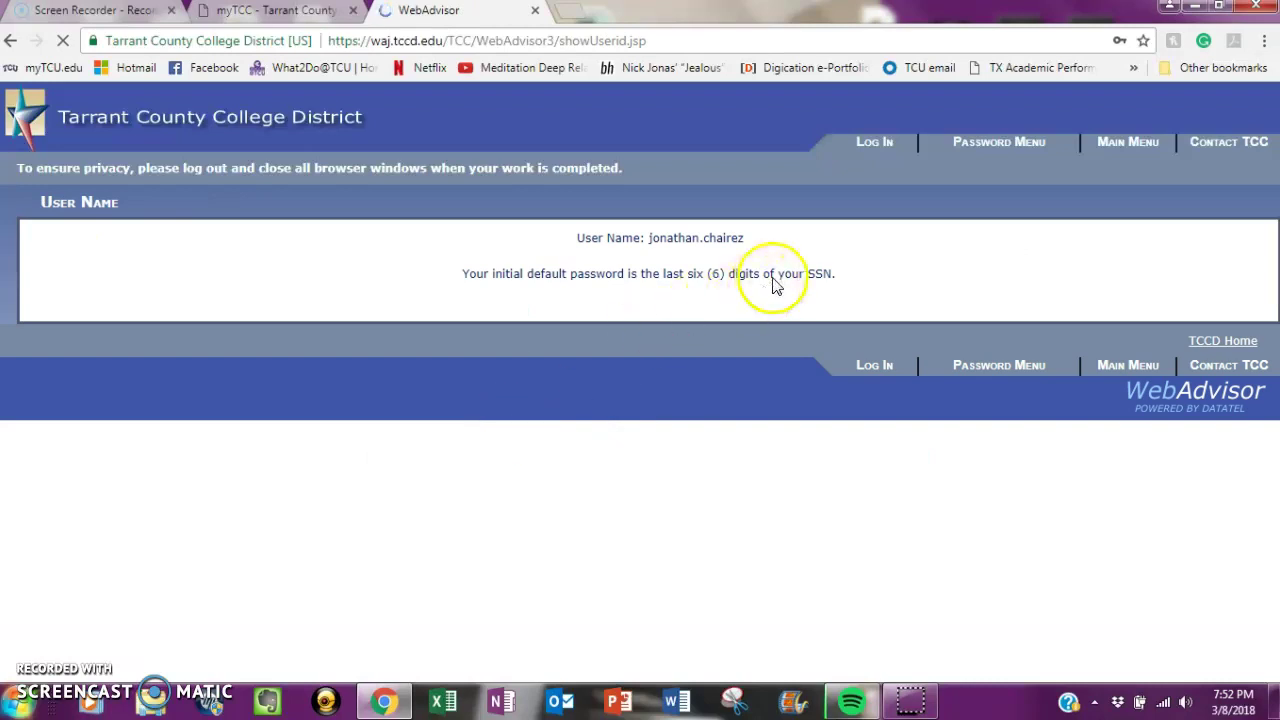
# - Decline Chrome's save-password offer and return to the TCC login page via Log In
pyautogui.click(1100, 200)
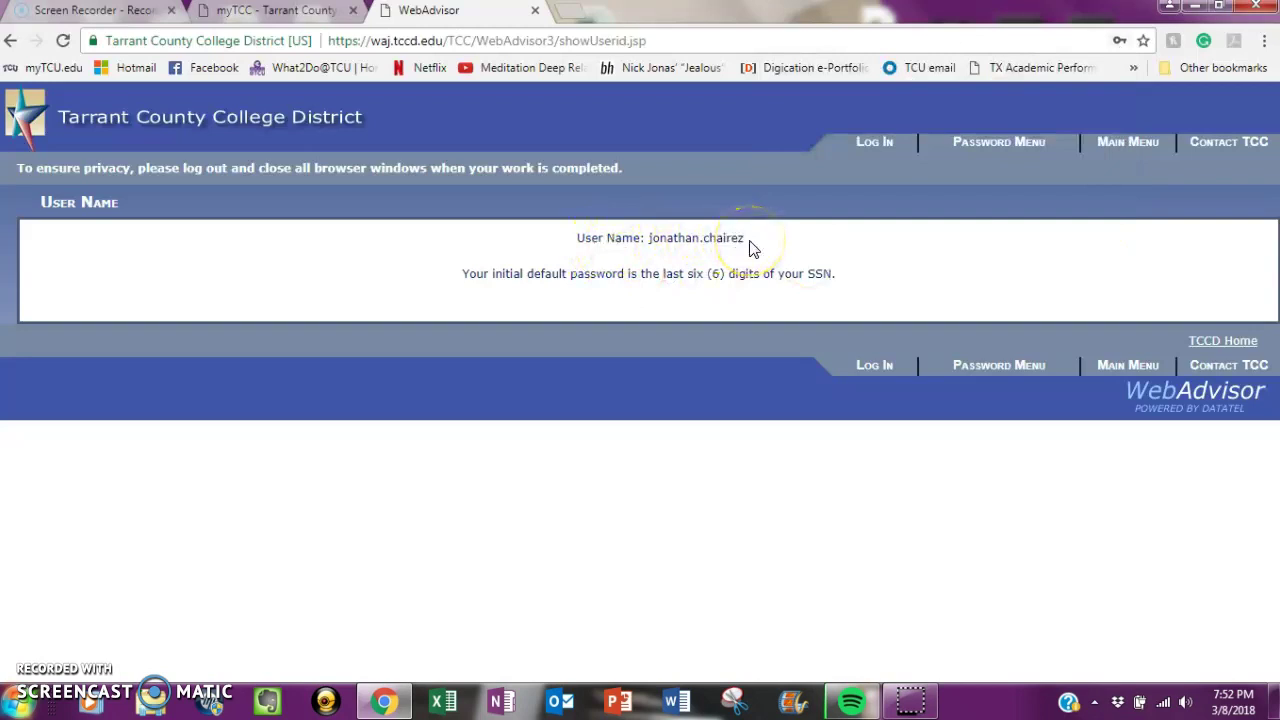
pyautogui.click(676, 258)
pyautogui.click(871, 141)
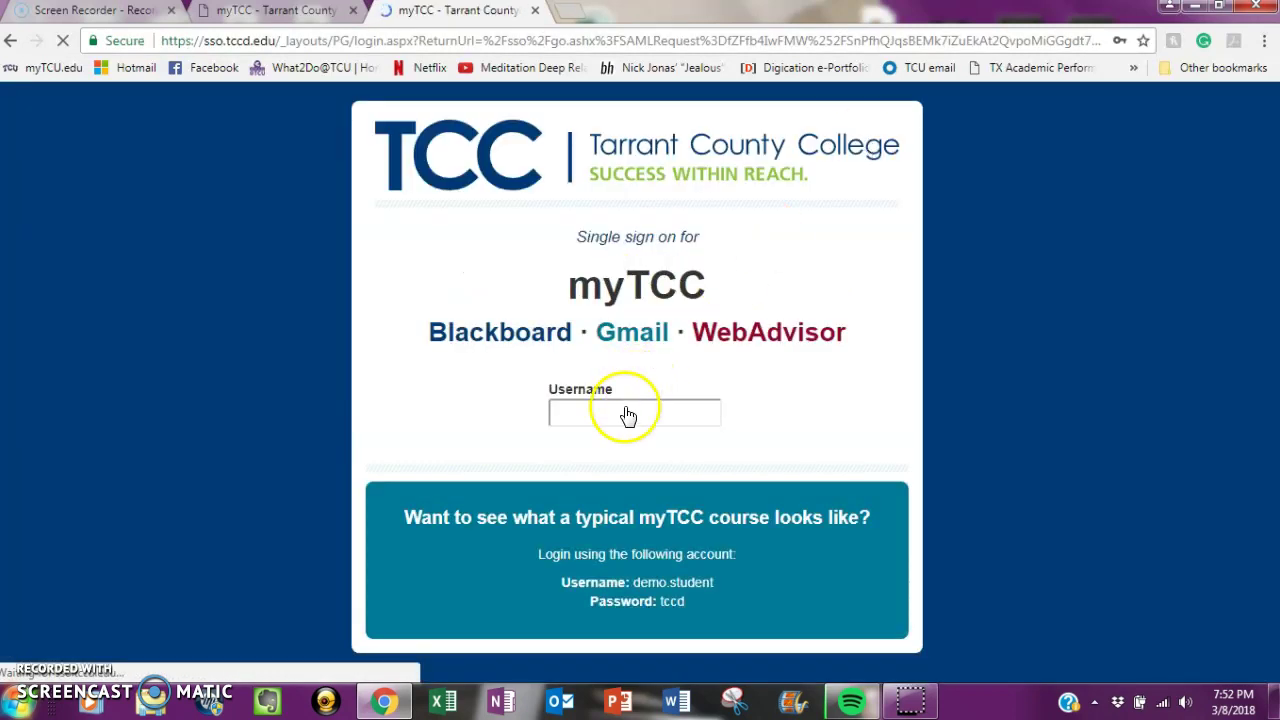
# - Clear the autofilled username and password on the login page
pyautogui.moveTo(664, 413); pyautogui.dragTo(491, 420)
pyautogui.press('BackSpace')
pyautogui.moveTo(658, 477); pyautogui.dragTo(409, 463)
pyautogui.press('BackSpace')
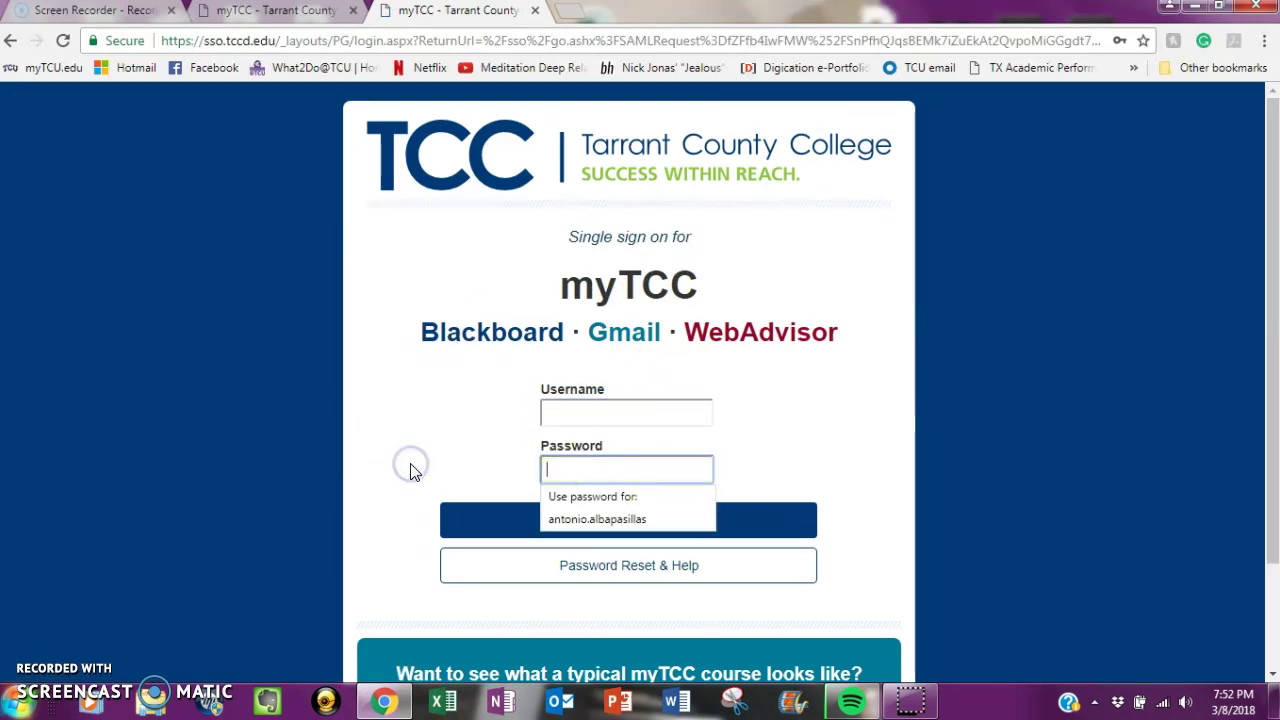
# - Log in with the retrieved user name and the default password
pyautogui.click(571, 418)
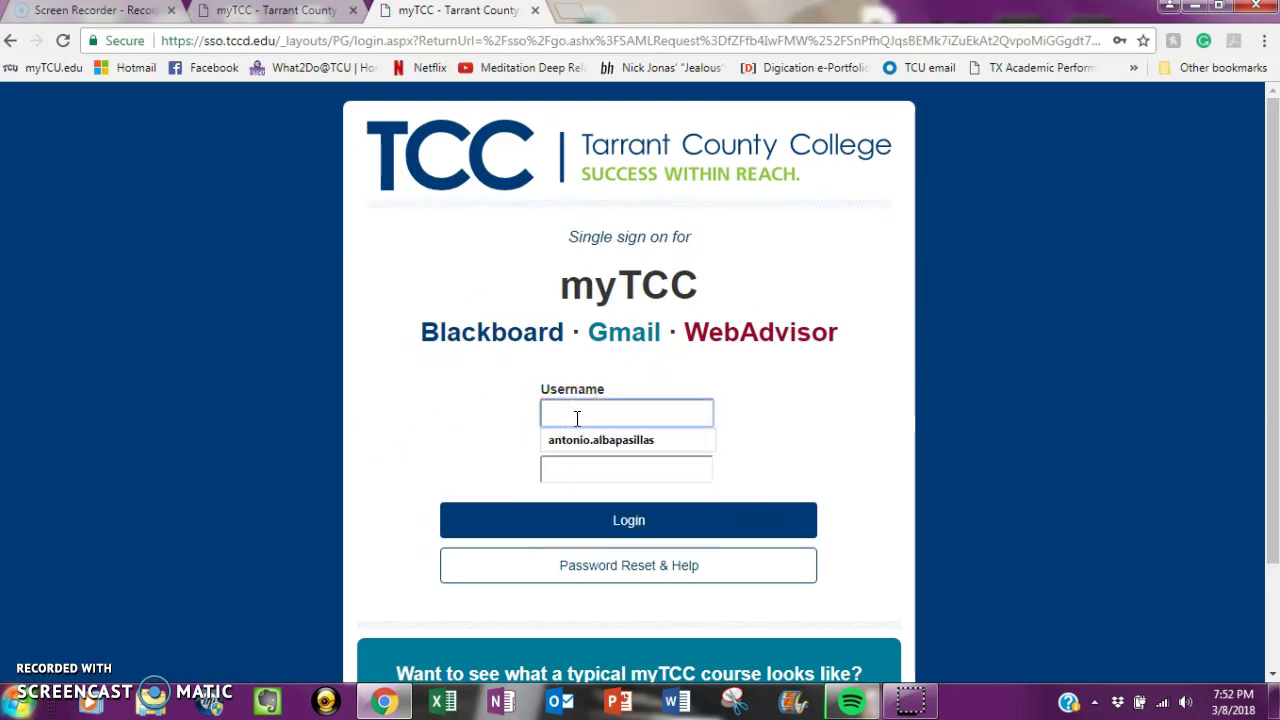
pyautogui.press('Tab')
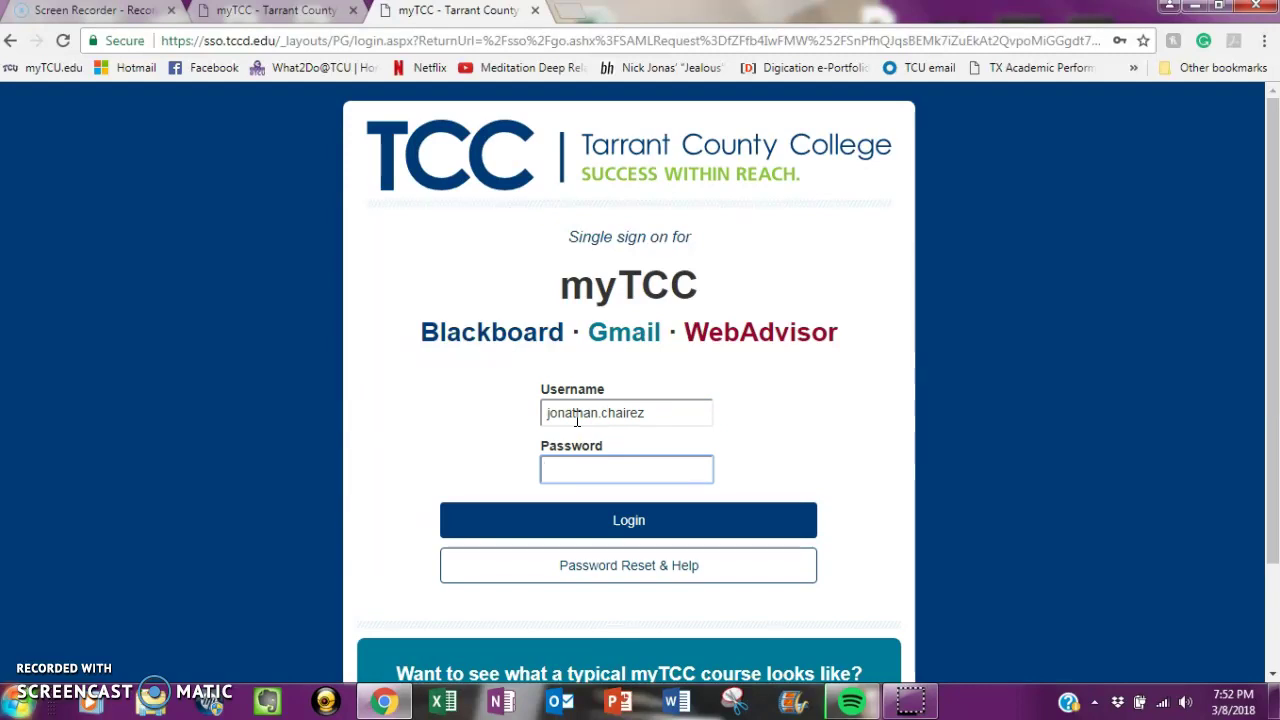
pyautogui.write('******')
pyautogui.click(585, 518)
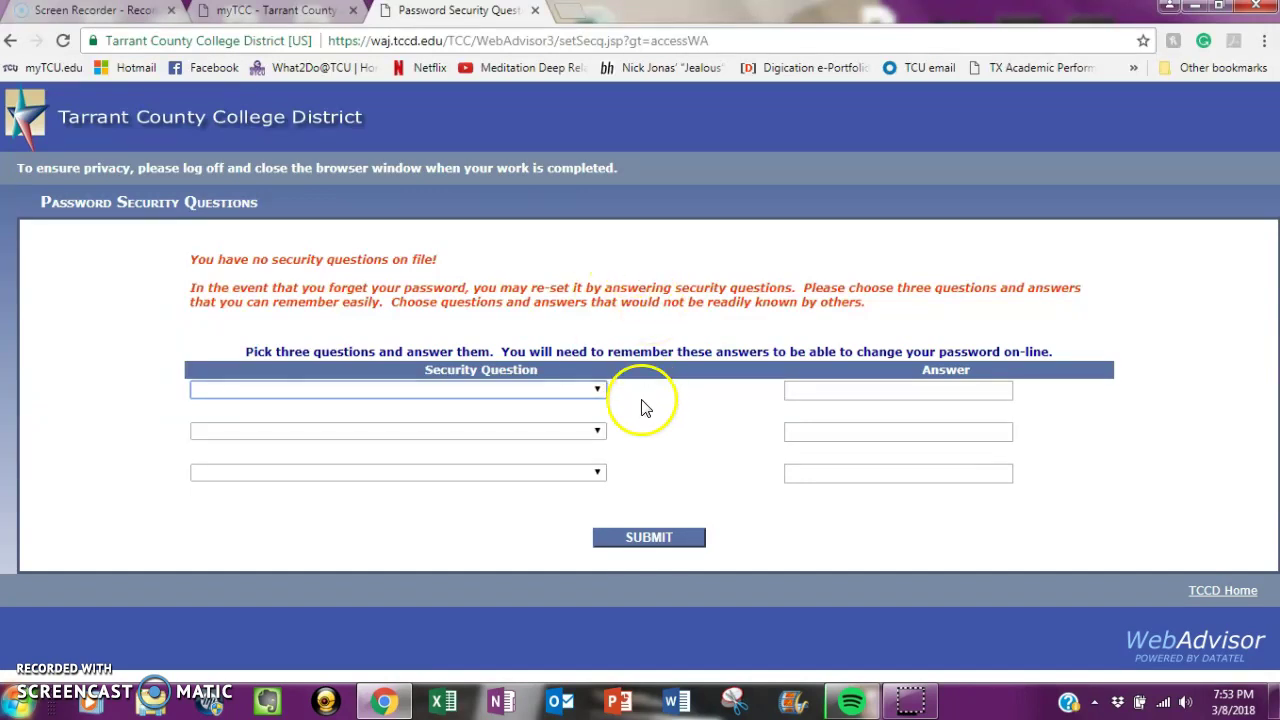
# - Choose the pick-a-number and favorite sports team security questions and enter an answer for each
pyautogui.click(585, 398)
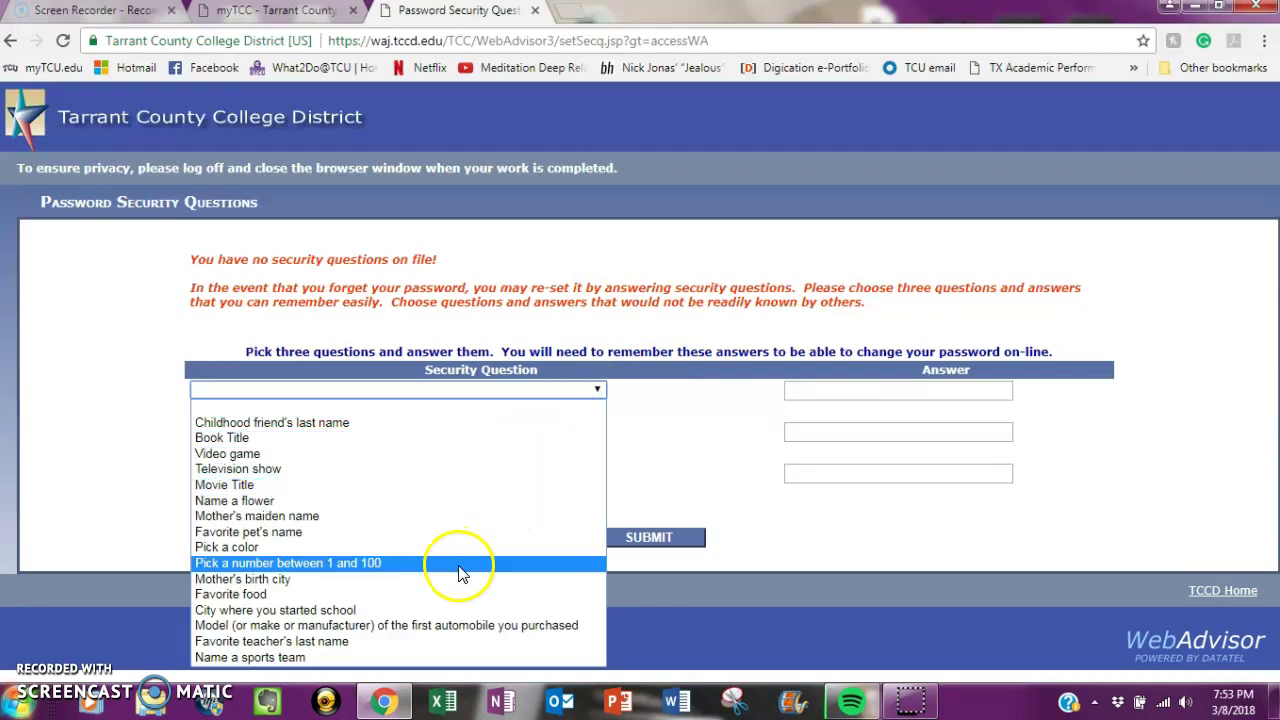
pyautogui.click(457, 563)
pyautogui.click(811, 390)
pyautogui.click(566, 432)
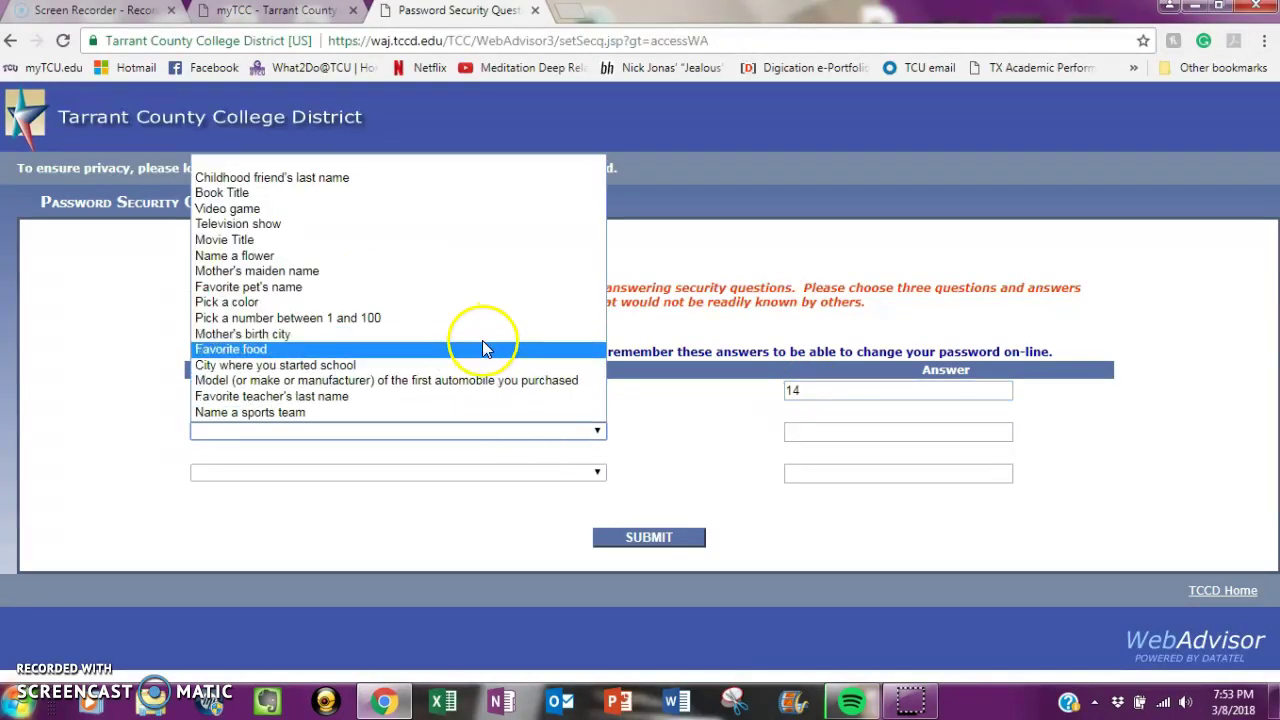
pyautogui.click(453, 412)
pyautogui.click(837, 436)
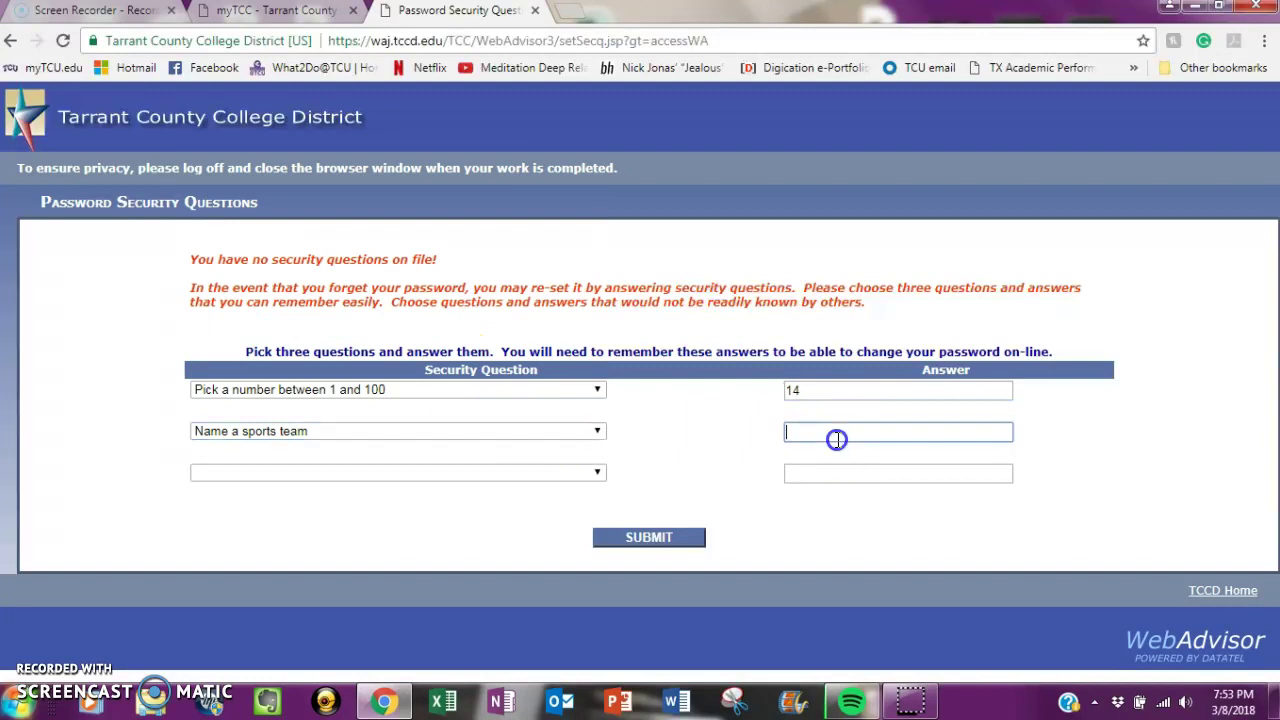
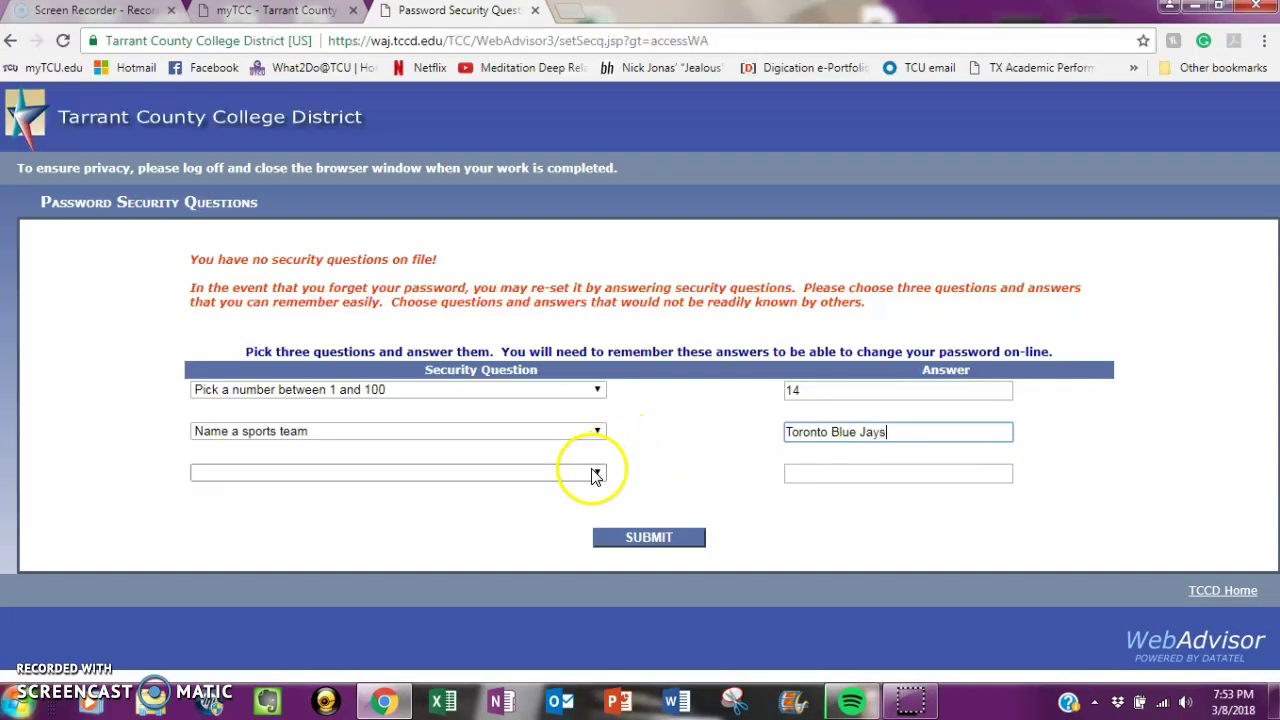
# - Choose the first automobile question as the third, answer it, and submit all three
pyautogui.click(594, 473)
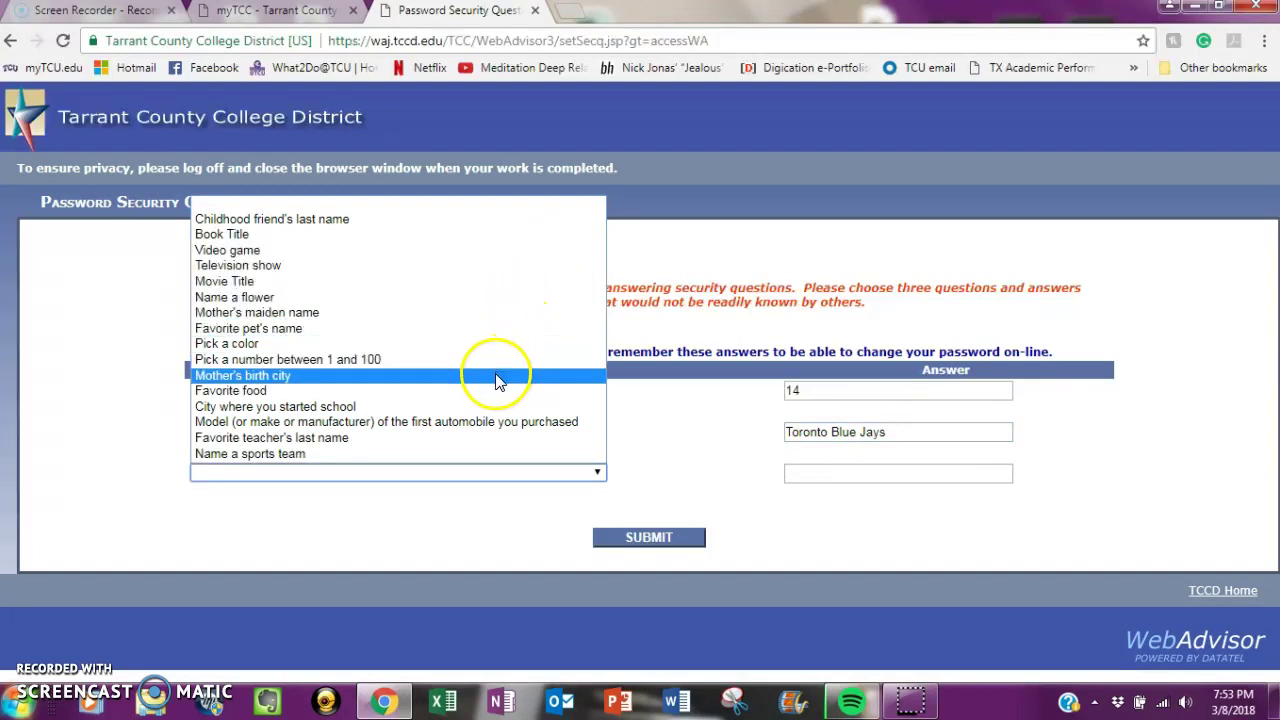
pyautogui.click(475, 424)
pyautogui.click(885, 470)
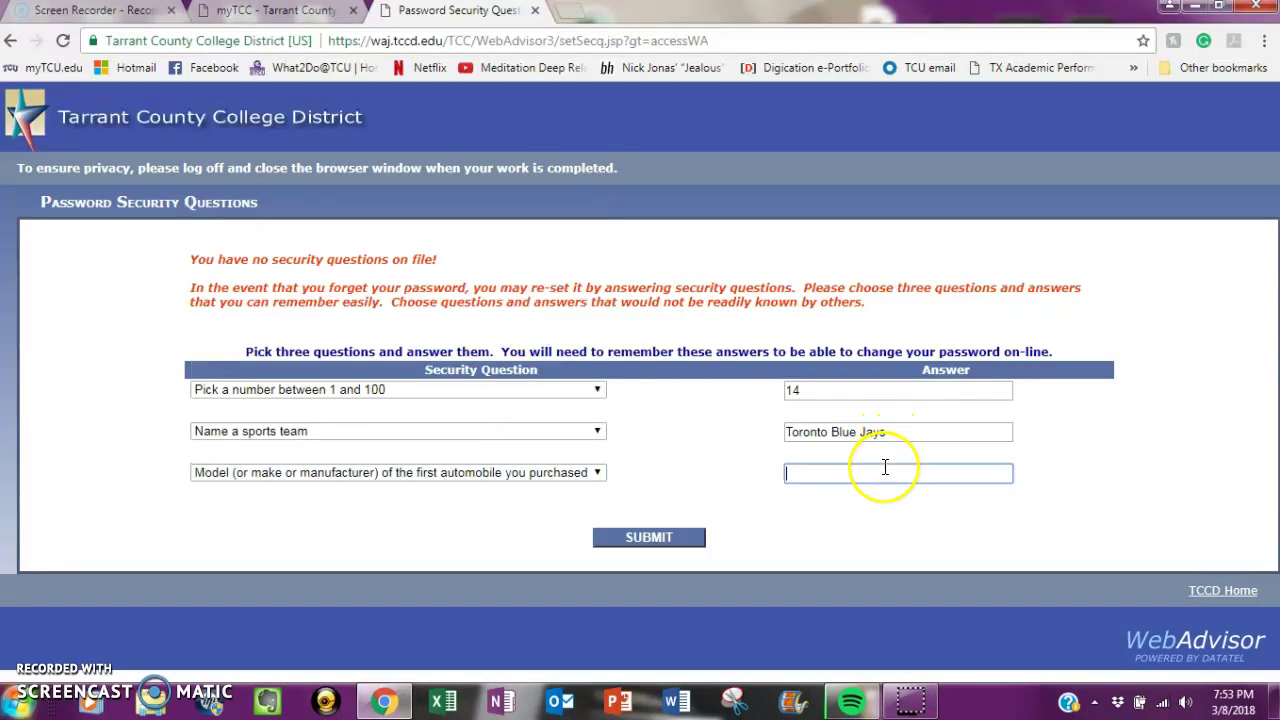
pyautogui.click(666, 537)
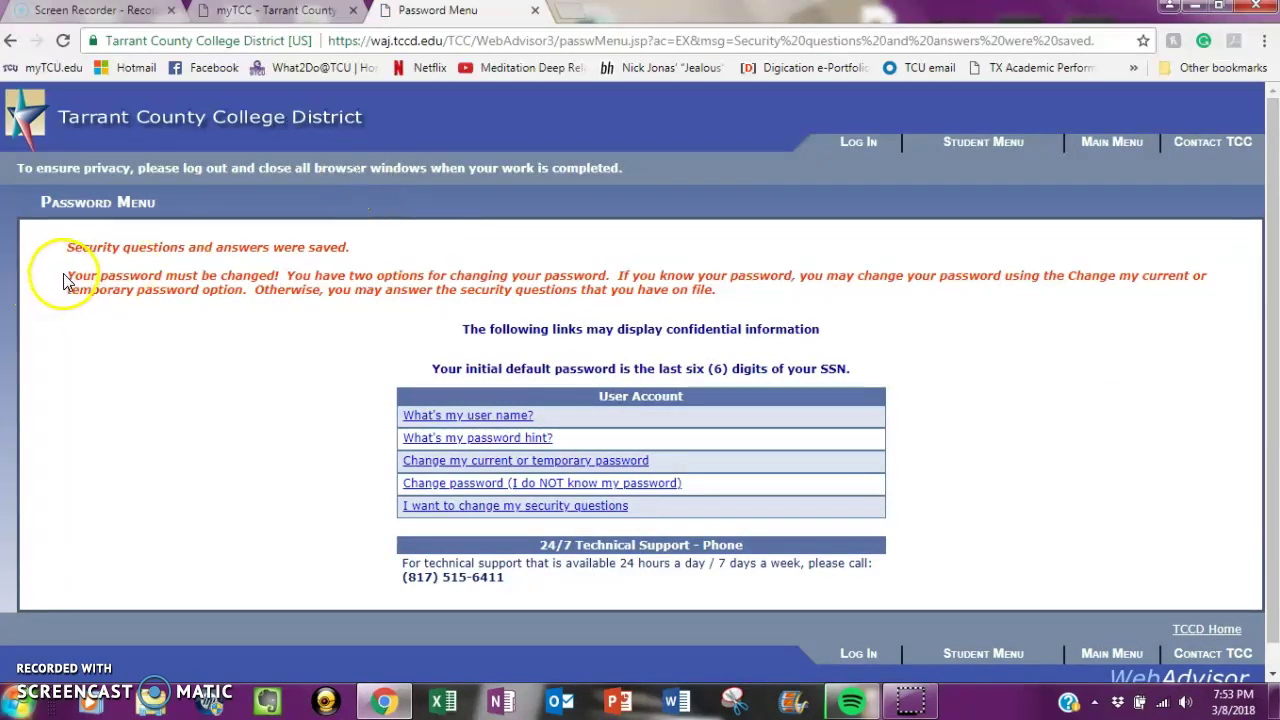
# - Highlight the 'Your password must be changed!' notice and open 'Change my current or temporary password'
pyautogui.moveTo(64, 278); pyautogui.dragTo(284, 281)
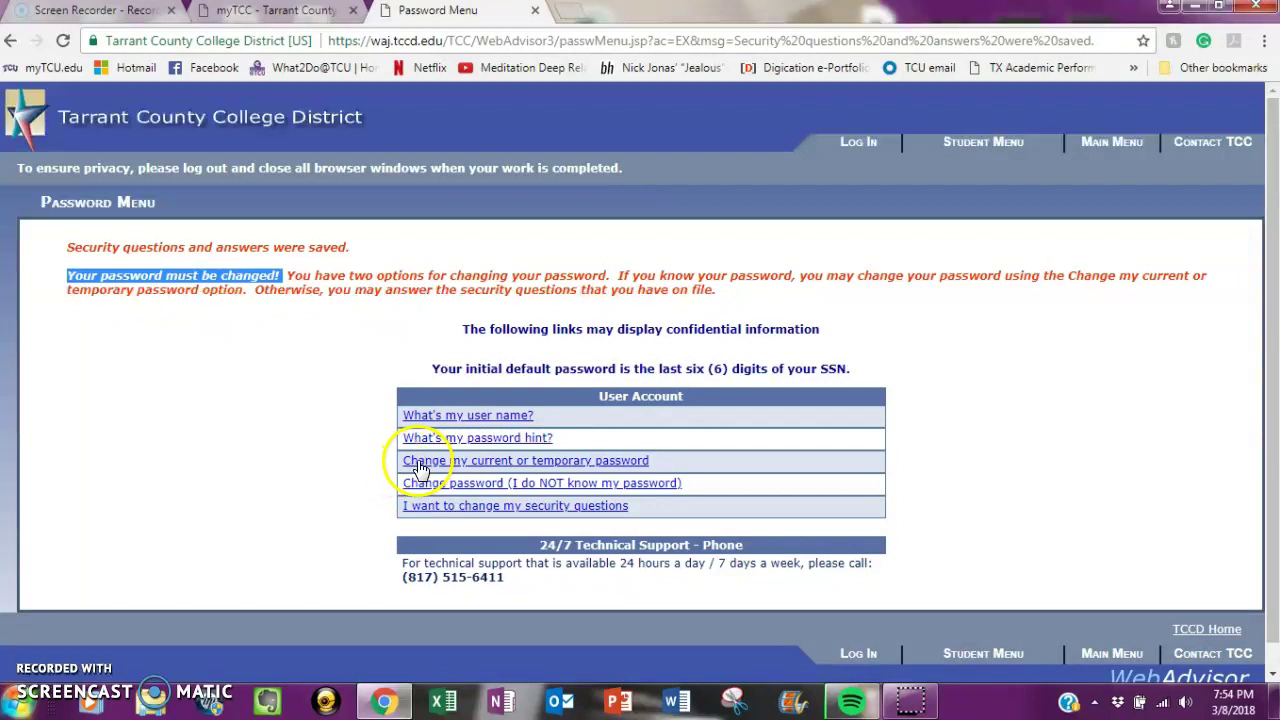
pyautogui.click(416, 462)
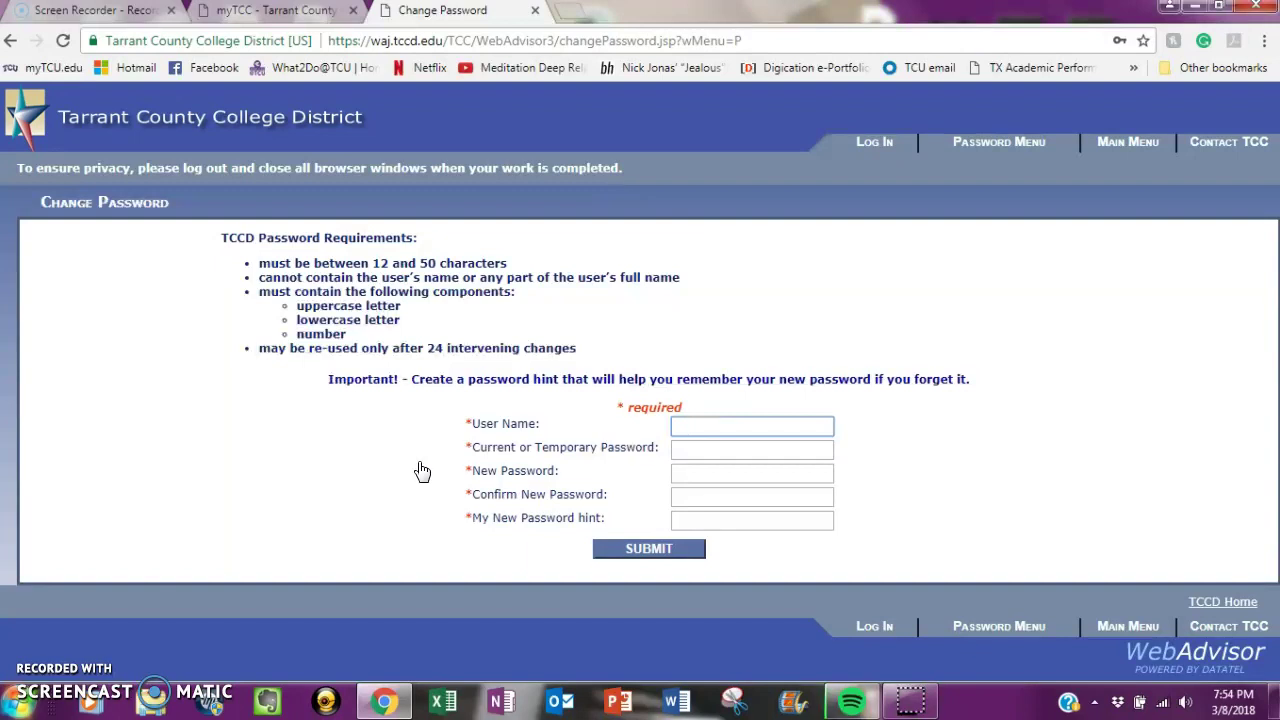
# - Enter the user name and current password, then review the listed password requirements
pyautogui.click(702, 428)
pyautogui.press('Tab')
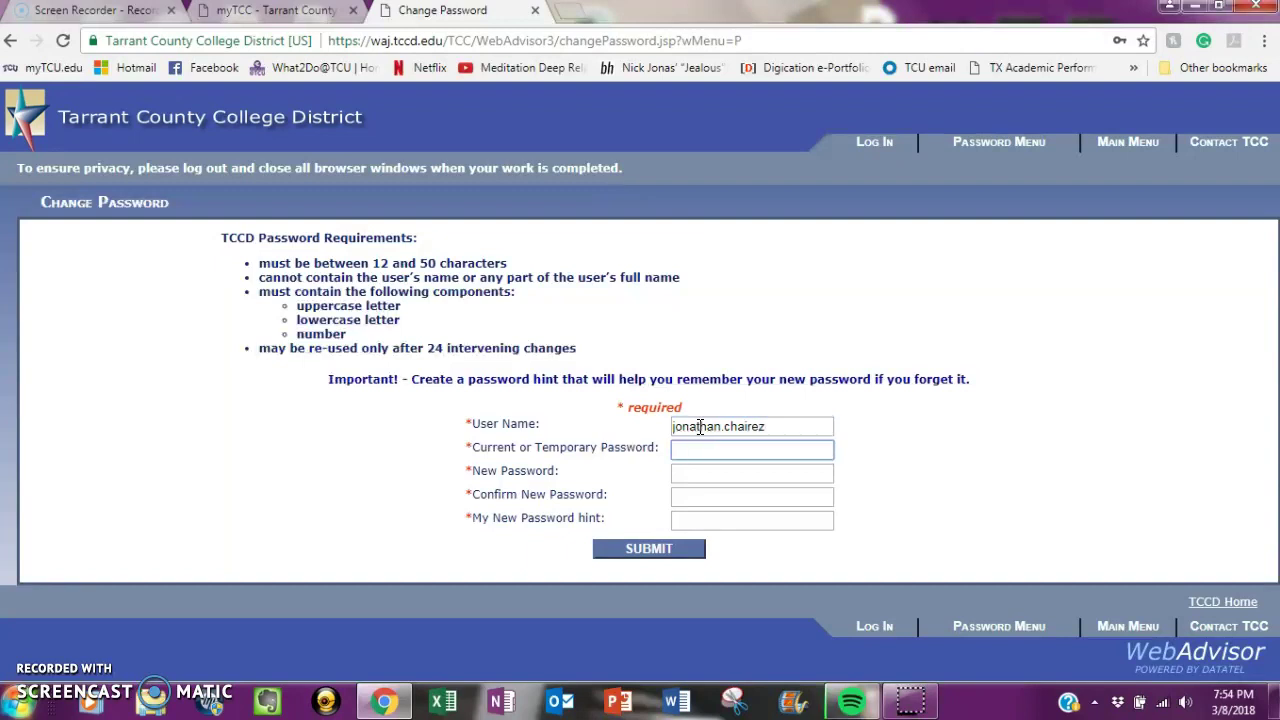
pyautogui.write('••••')
pyautogui.click(700, 479)
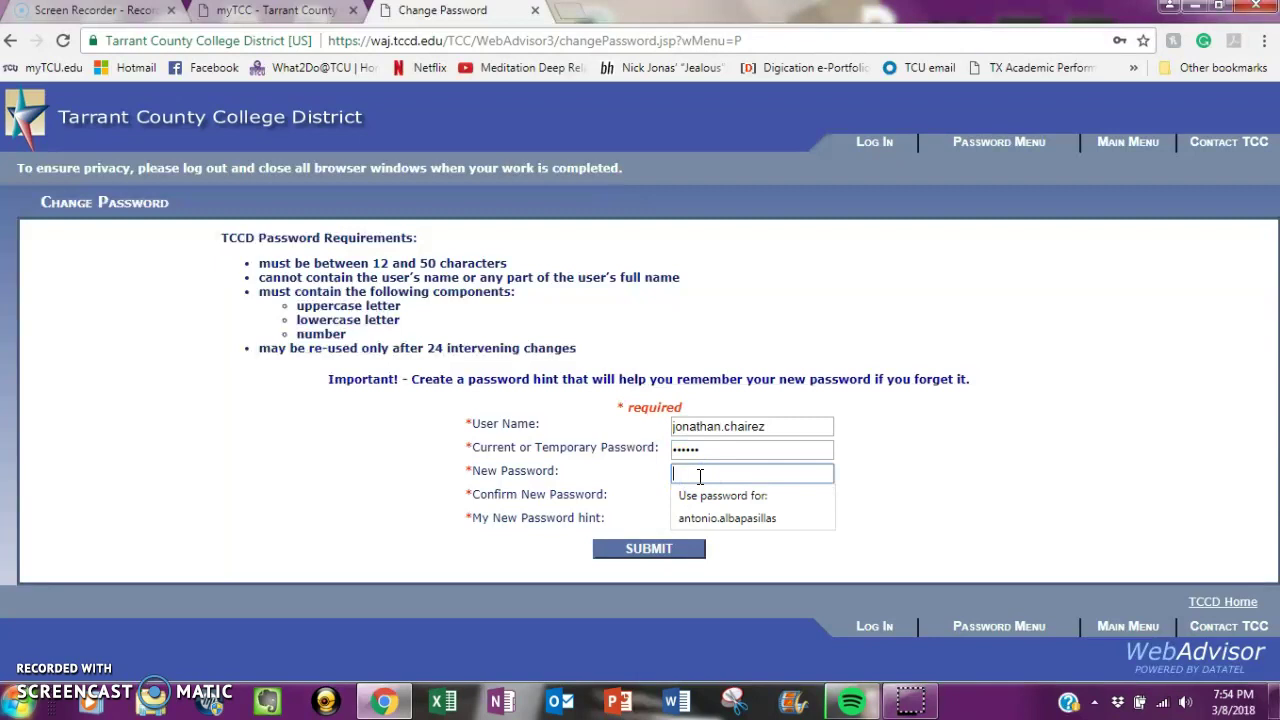
pyautogui.click(258, 265)
pyautogui.moveTo(258, 265); pyautogui.dragTo(591, 349)
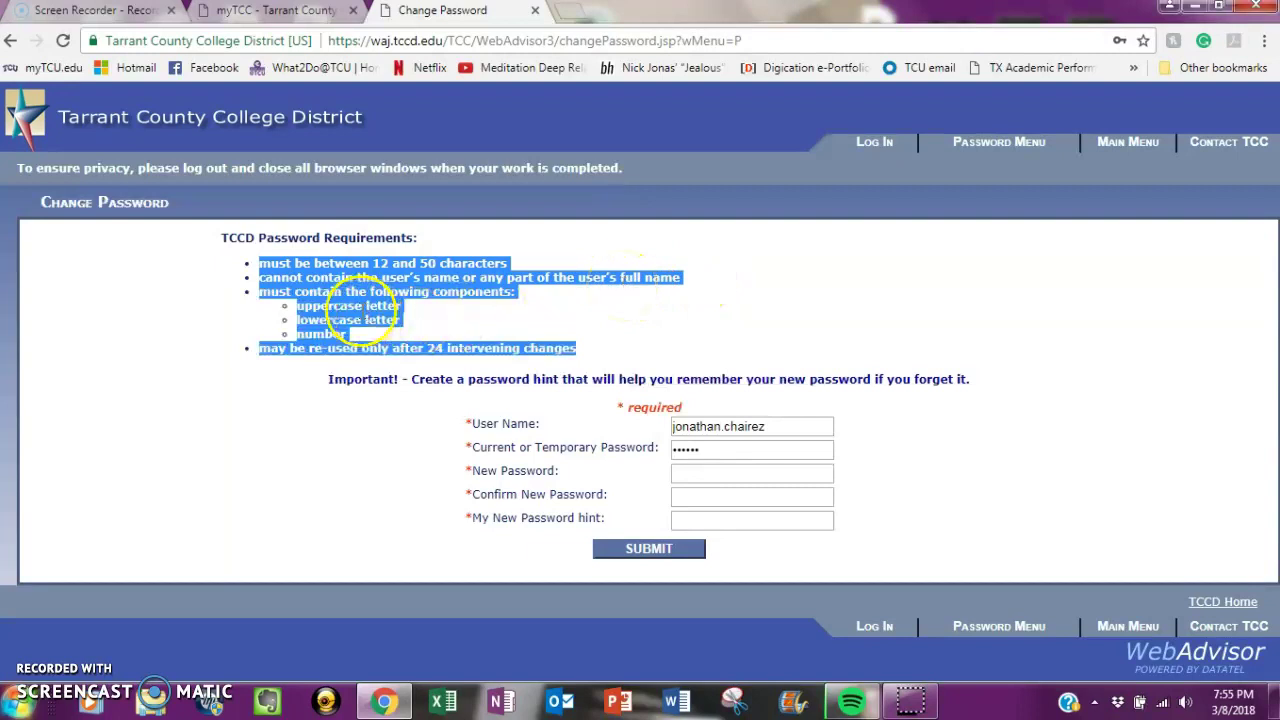
pyautogui.click(355, 311)
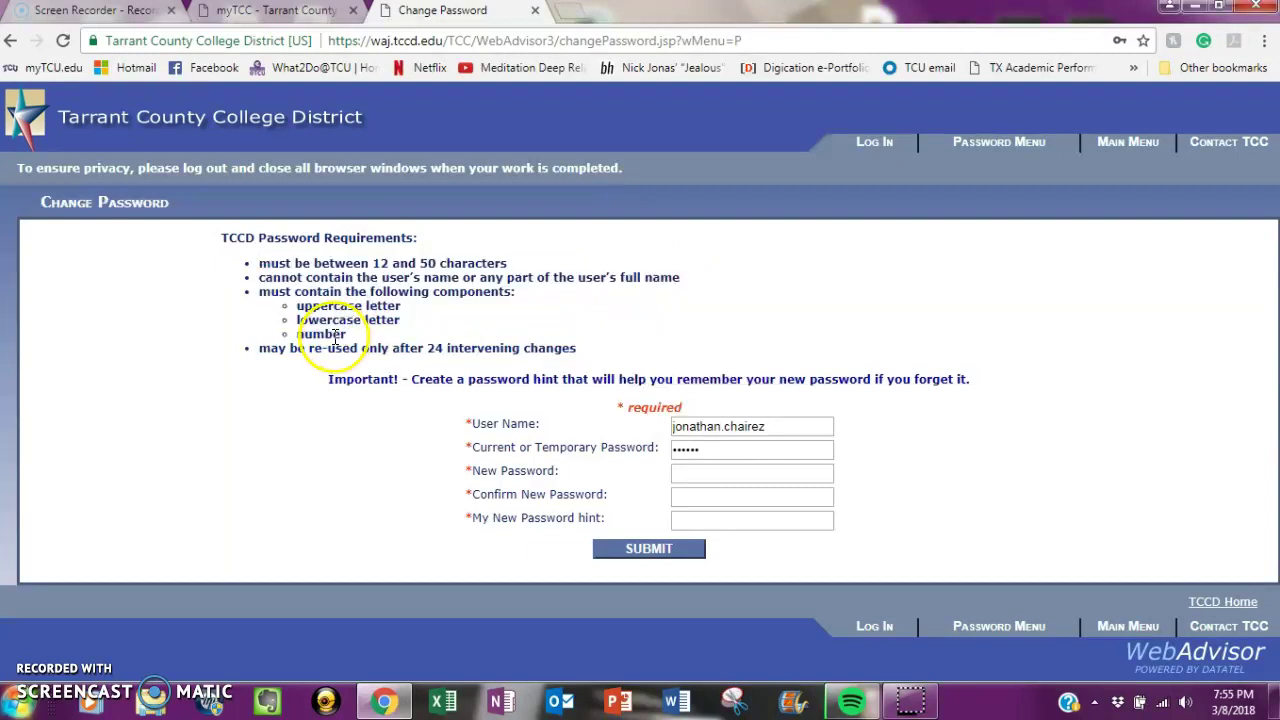
# - Enter and confirm the new password, add a password hint, and submit the change
pyautogui.click(677, 471)
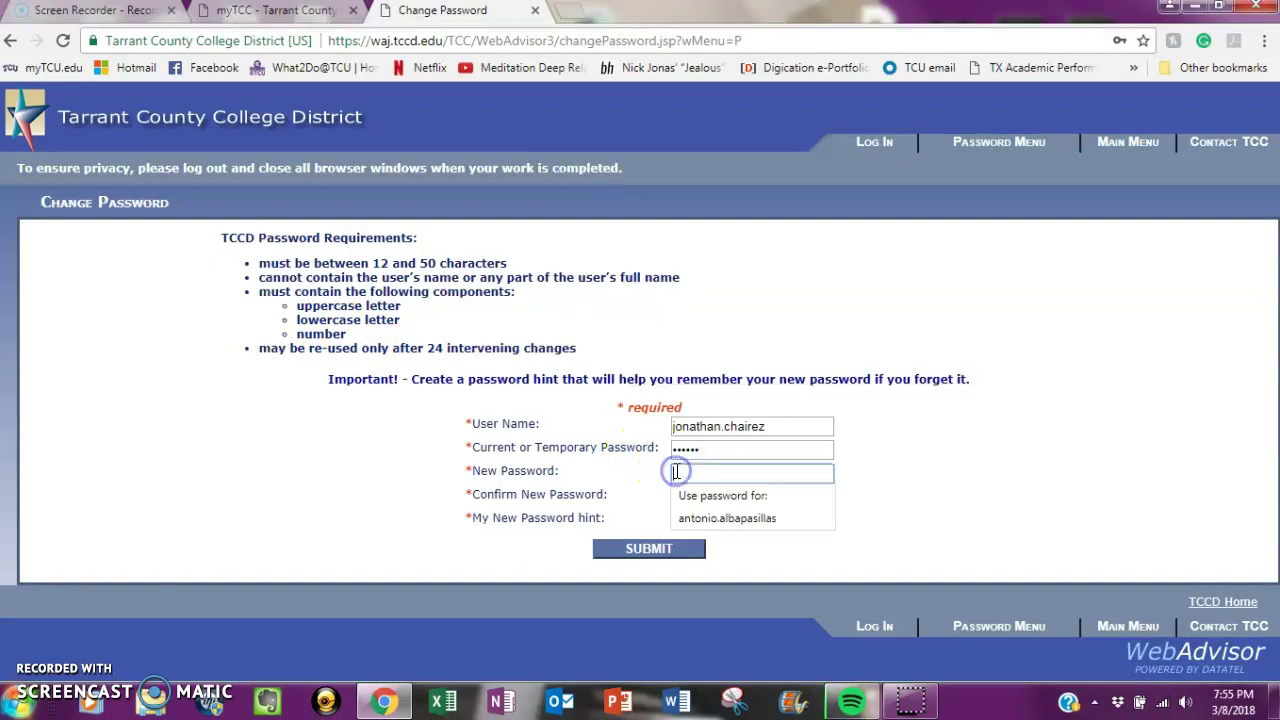
pyautogui.write('•••••••••••')
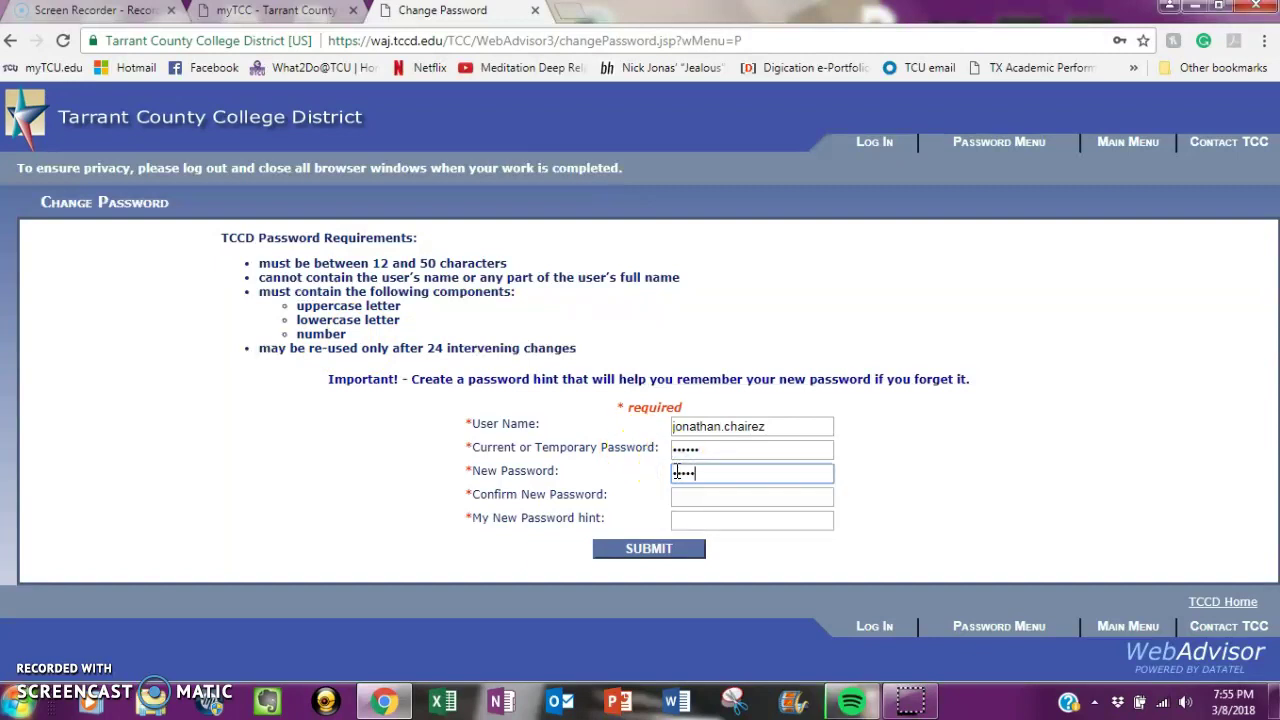
pyautogui.write('••')
pyautogui.click(694, 495)
pyautogui.write('••••••••••••••')
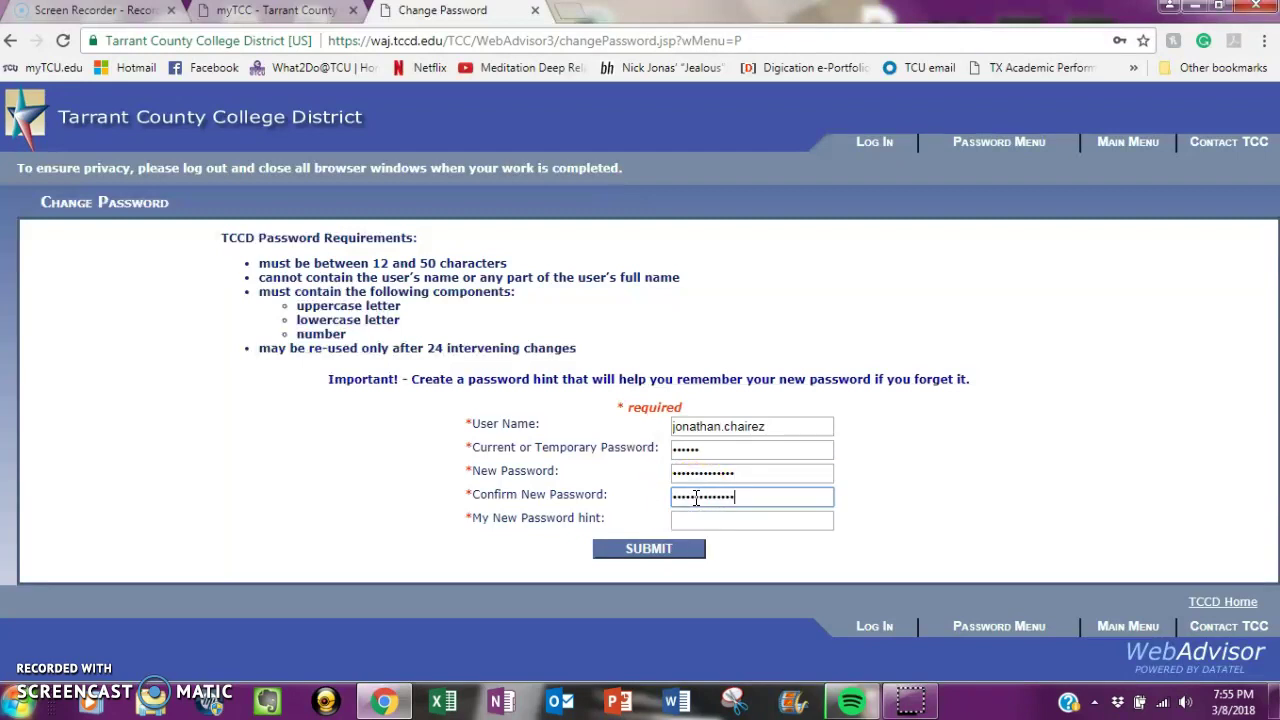
pyautogui.click(707, 519)
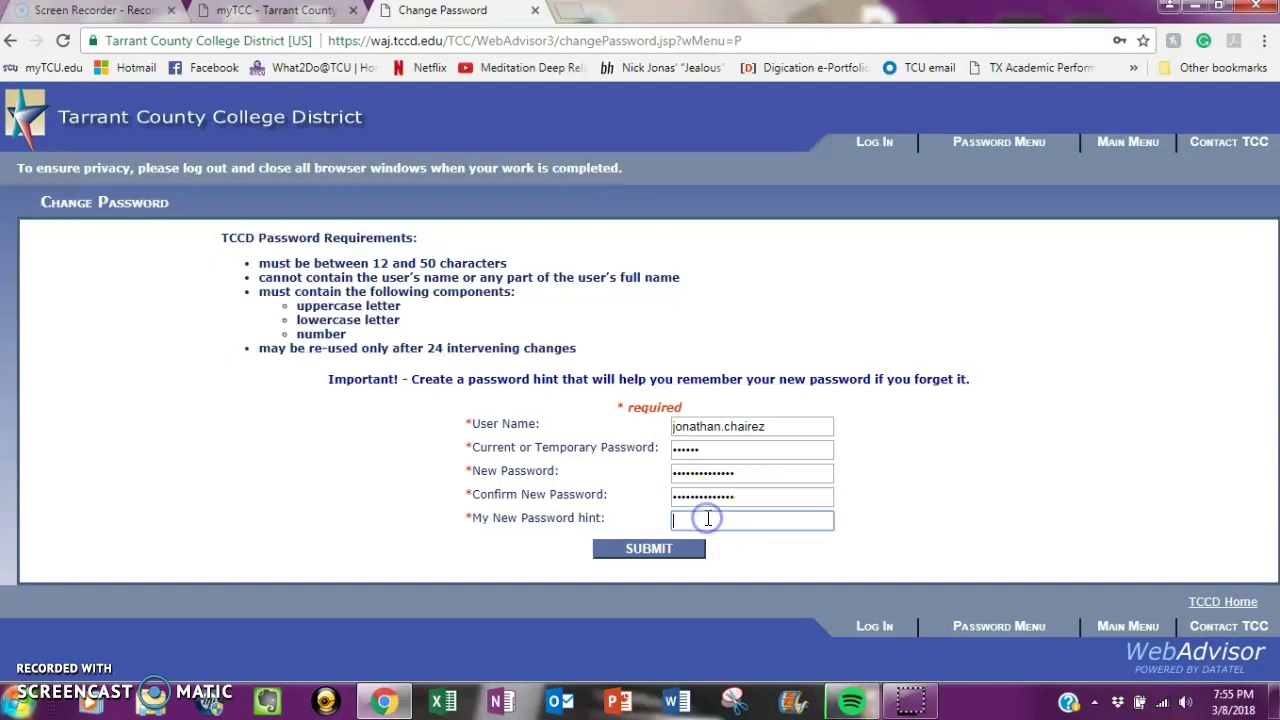
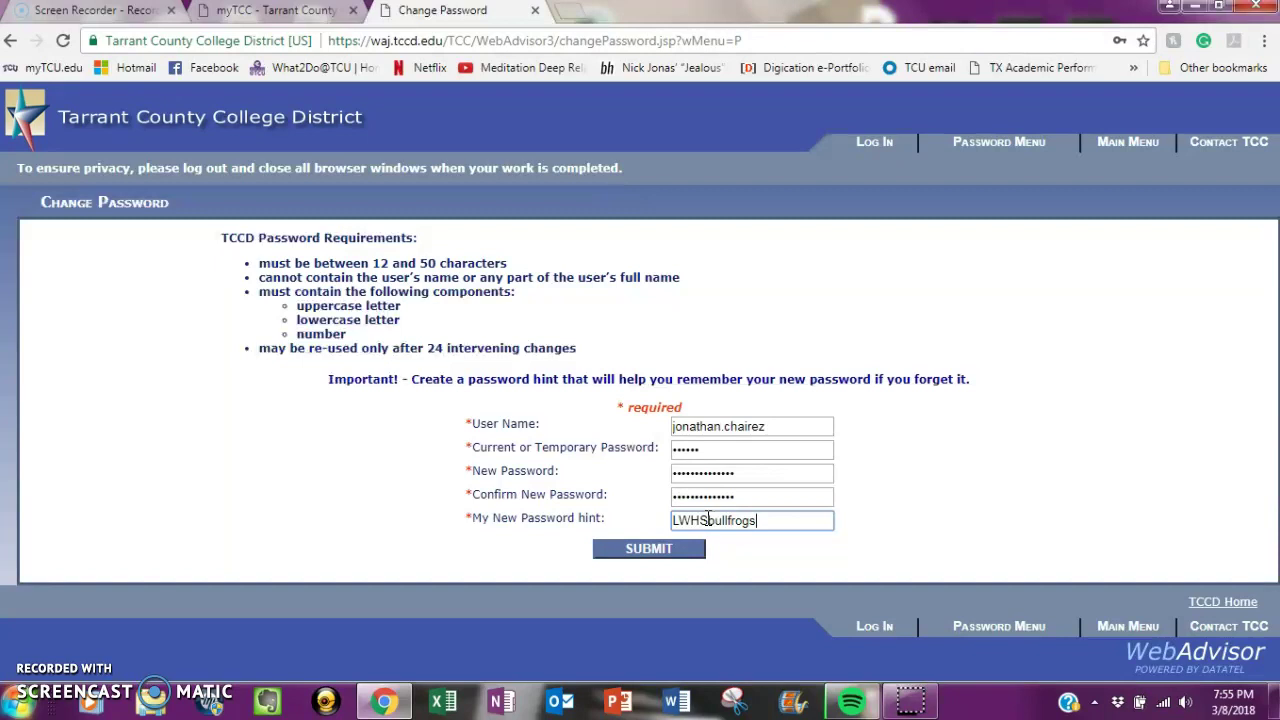
pyautogui.click(650, 550)
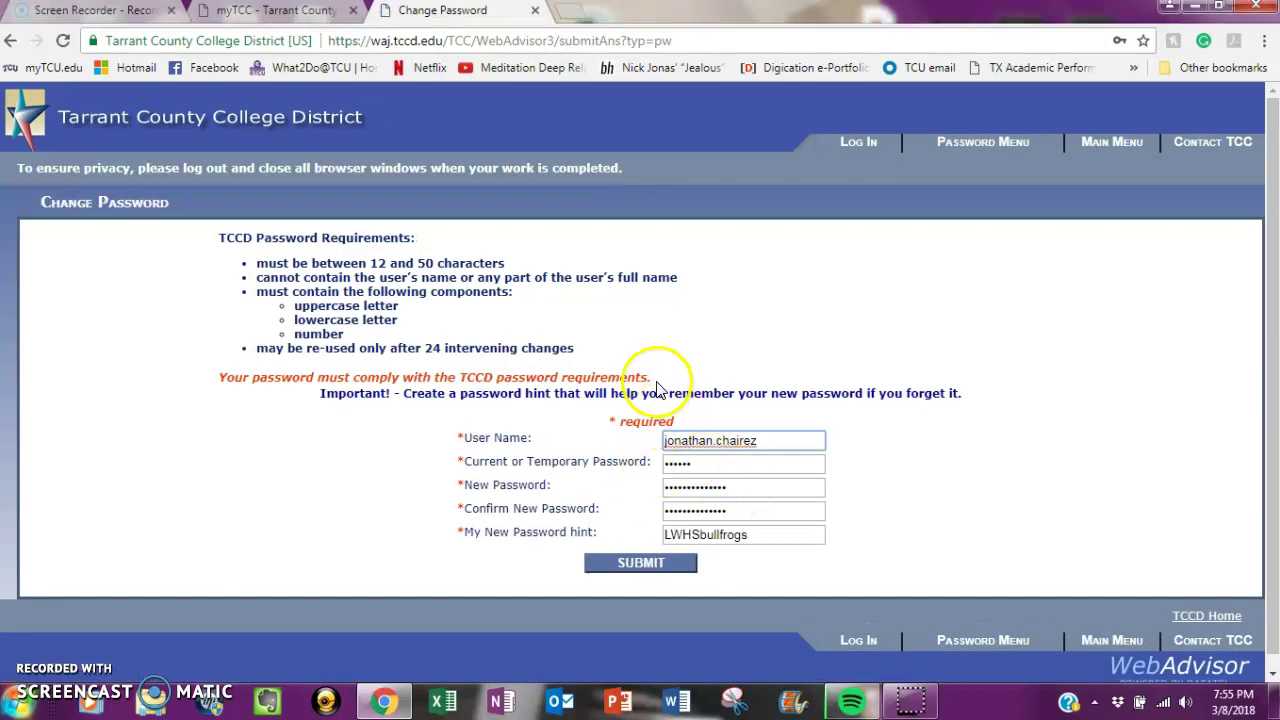
# - After the requirements error, append '1' to the password hint and resubmit until the password is synchronized
pyautogui.moveTo(655, 380); pyautogui.dragTo(221, 383)
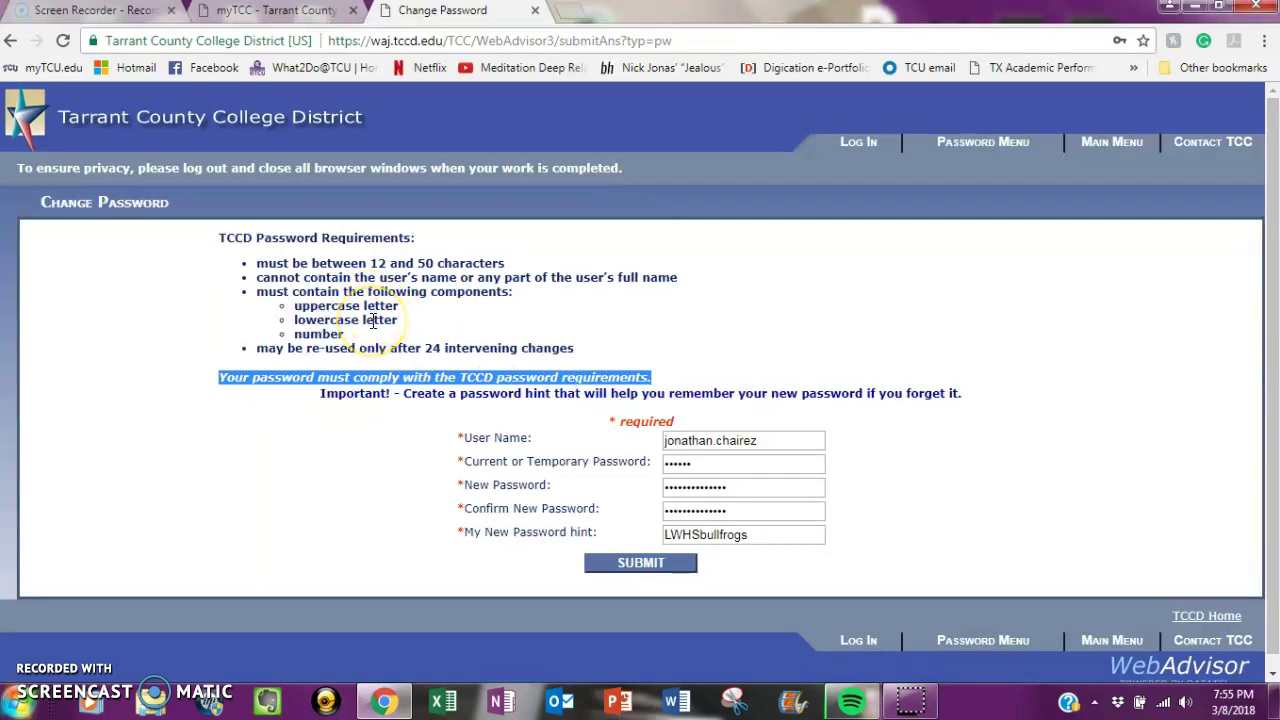
pyautogui.click(755, 488)
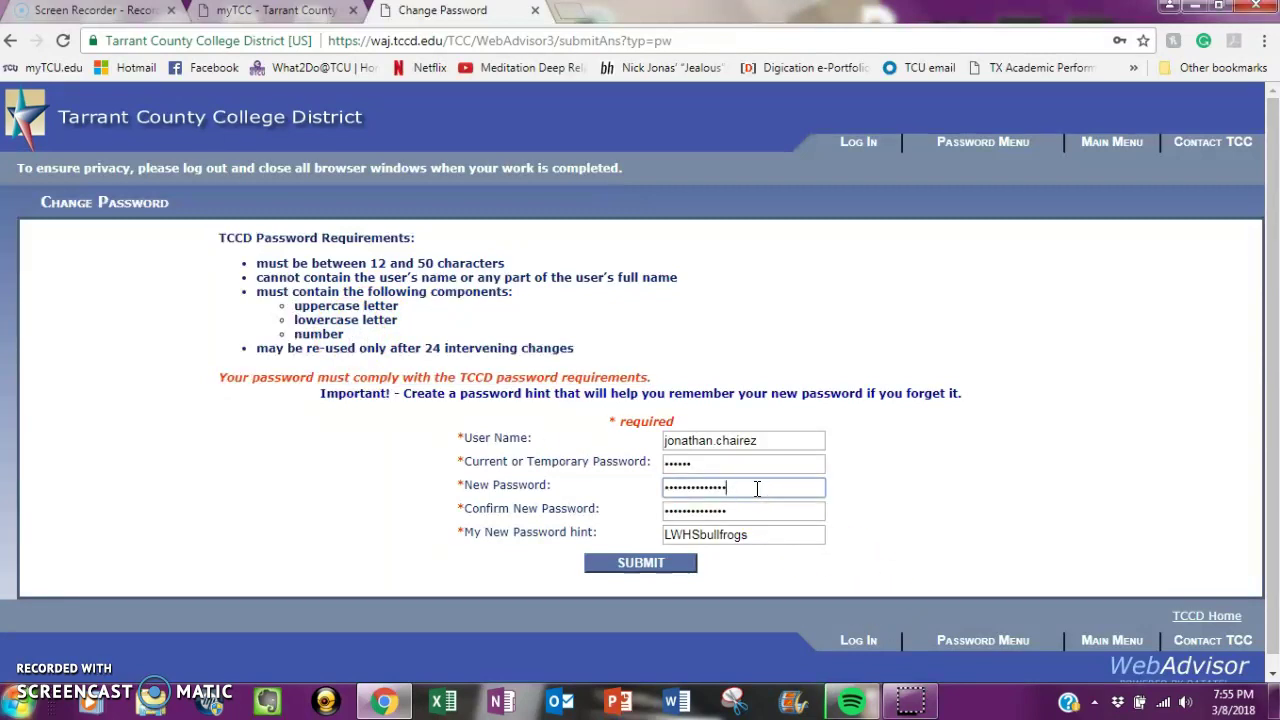
pyautogui.click(756, 508)
pyautogui.click(757, 532)
pyautogui.write('1')
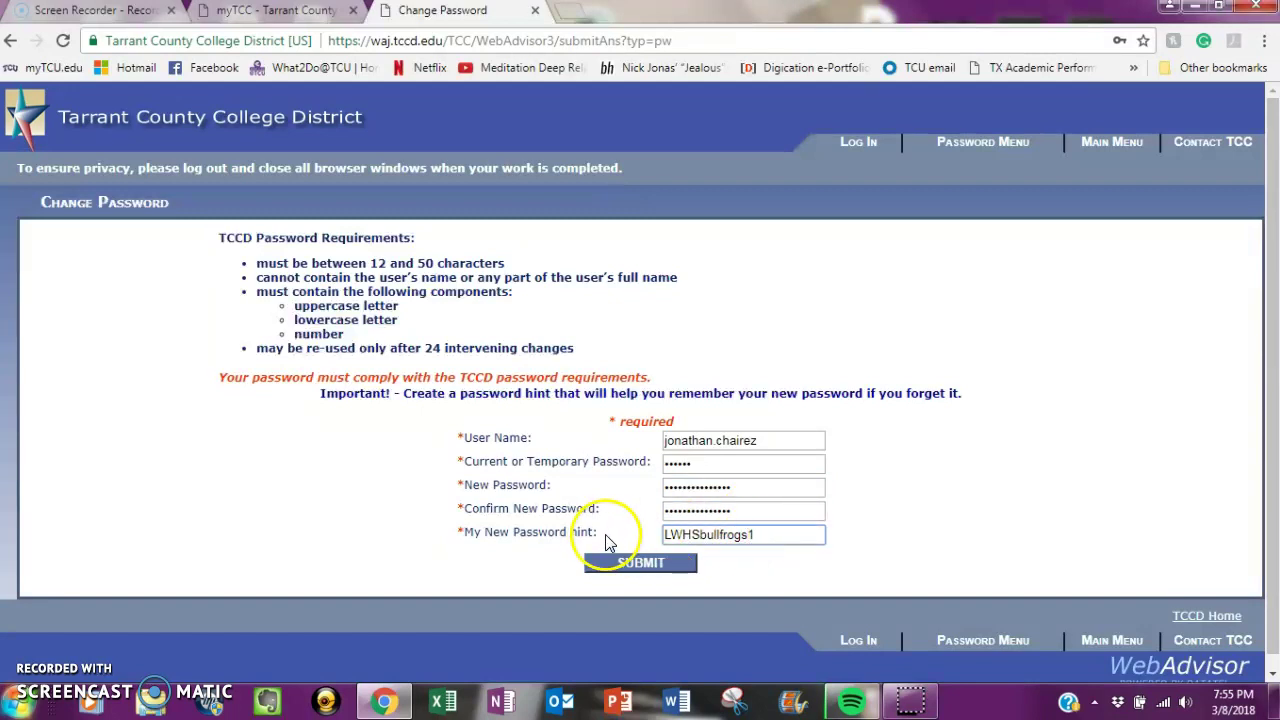
pyautogui.click(634, 572)
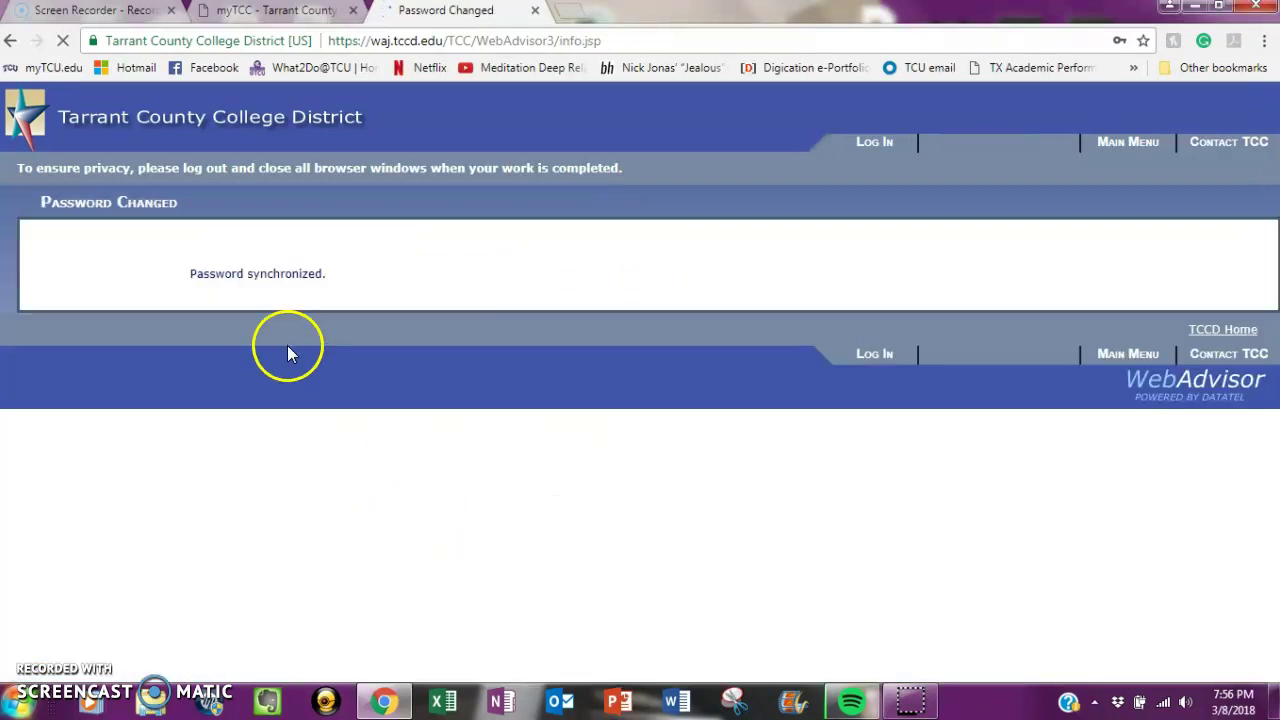
# - Decline saving the password in Chrome and log in with the new password
pyautogui.click(1083, 202)
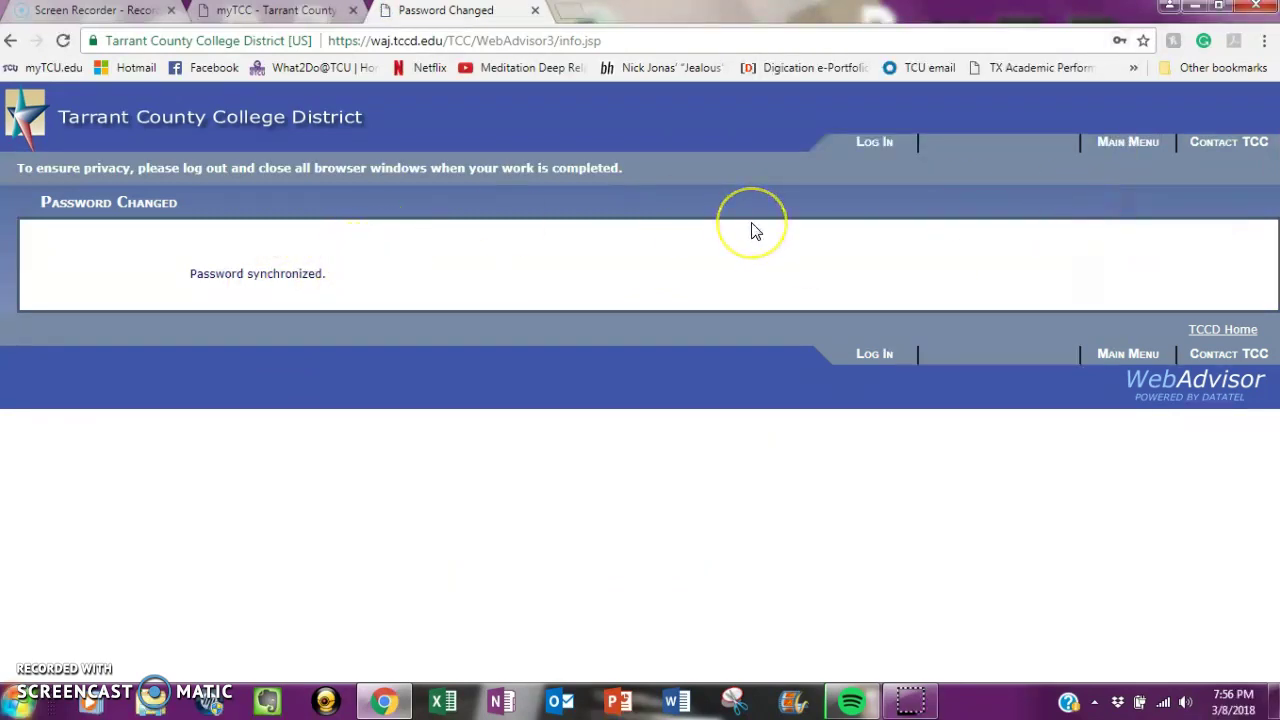
pyautogui.click(879, 145)
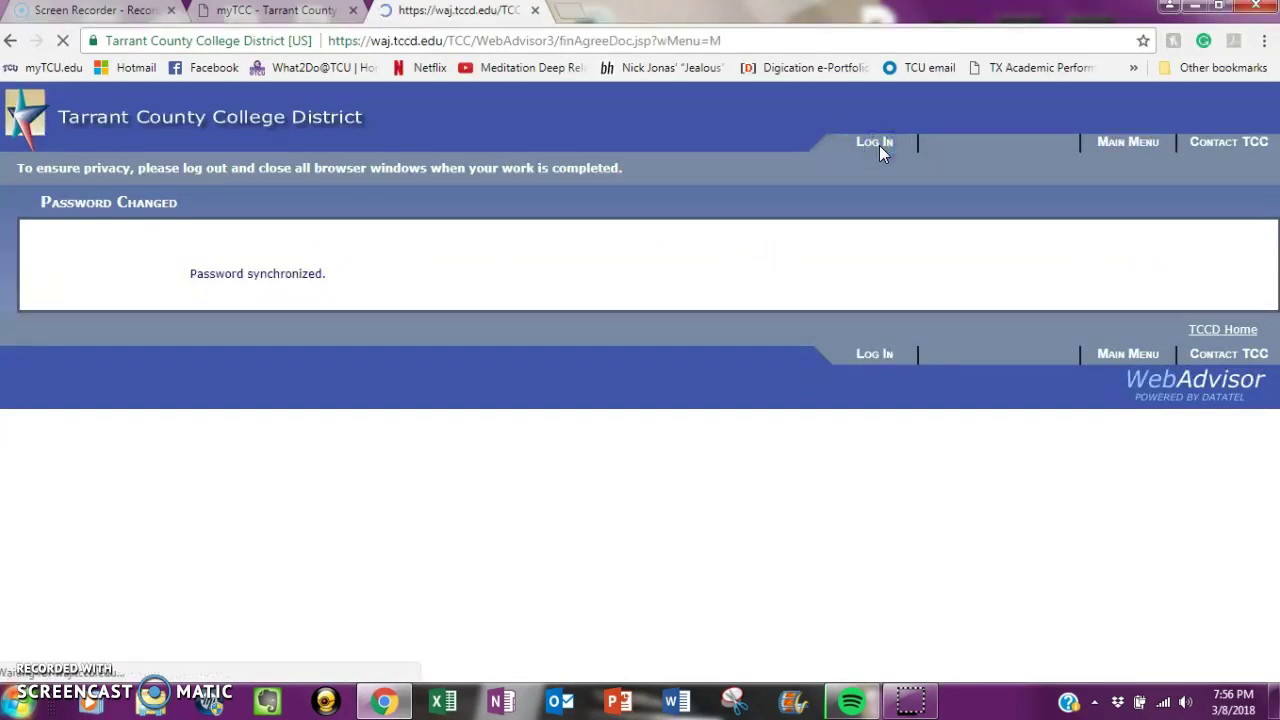
pyautogui.click(1087, 232)
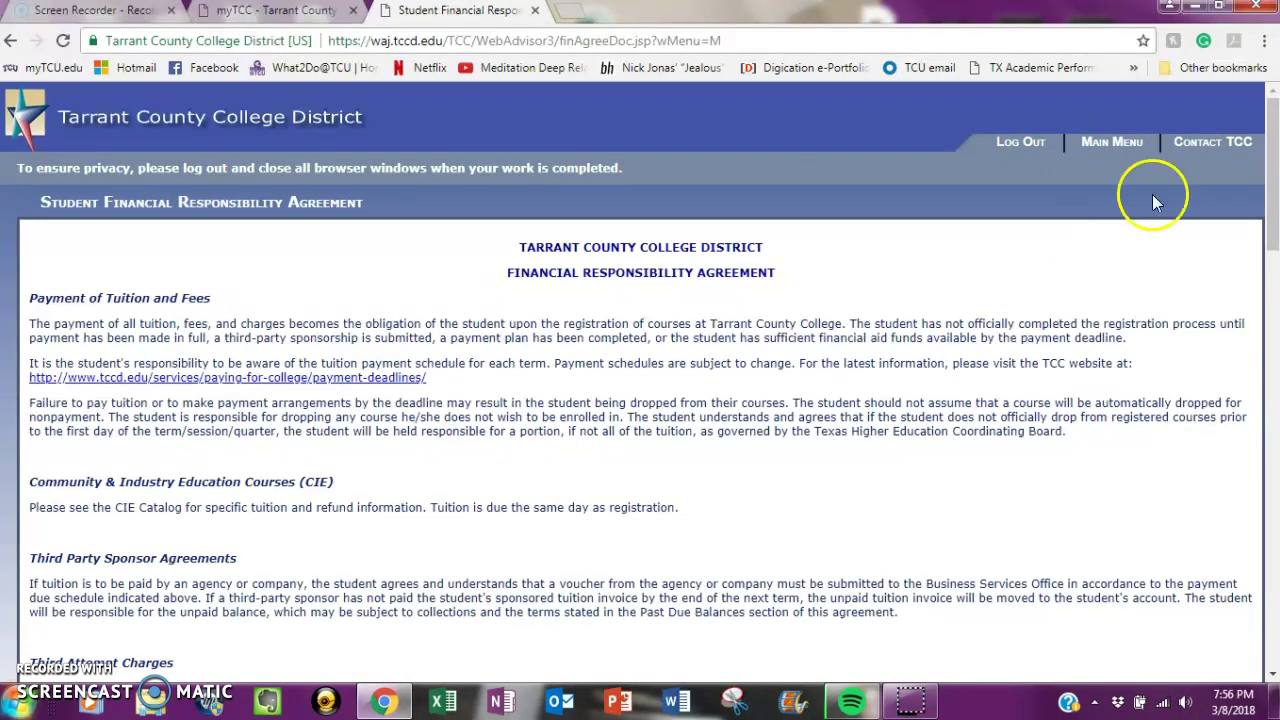
# - Scroll to the bottom and accept the Financial Responsibility Agreement with 'I have read and understand'
pyautogui.moveTo(1273, 160); pyautogui.dragTo(1270, 600)
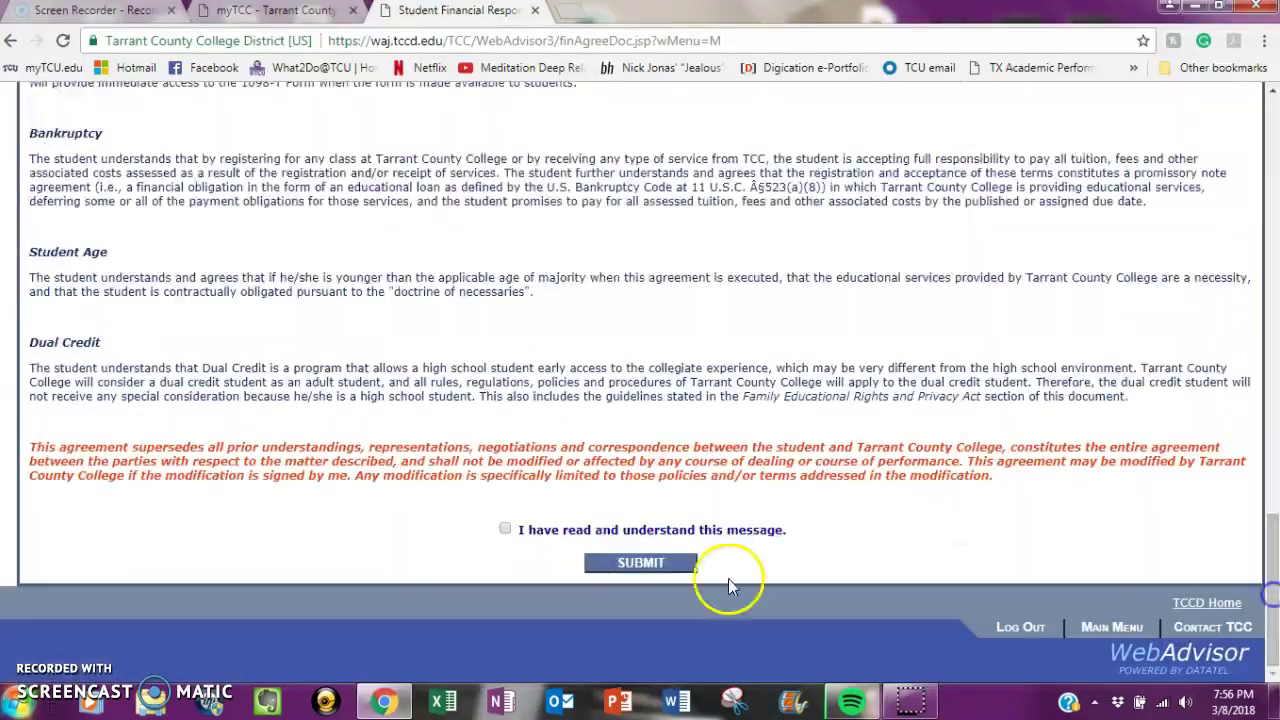
pyautogui.click(504, 530)
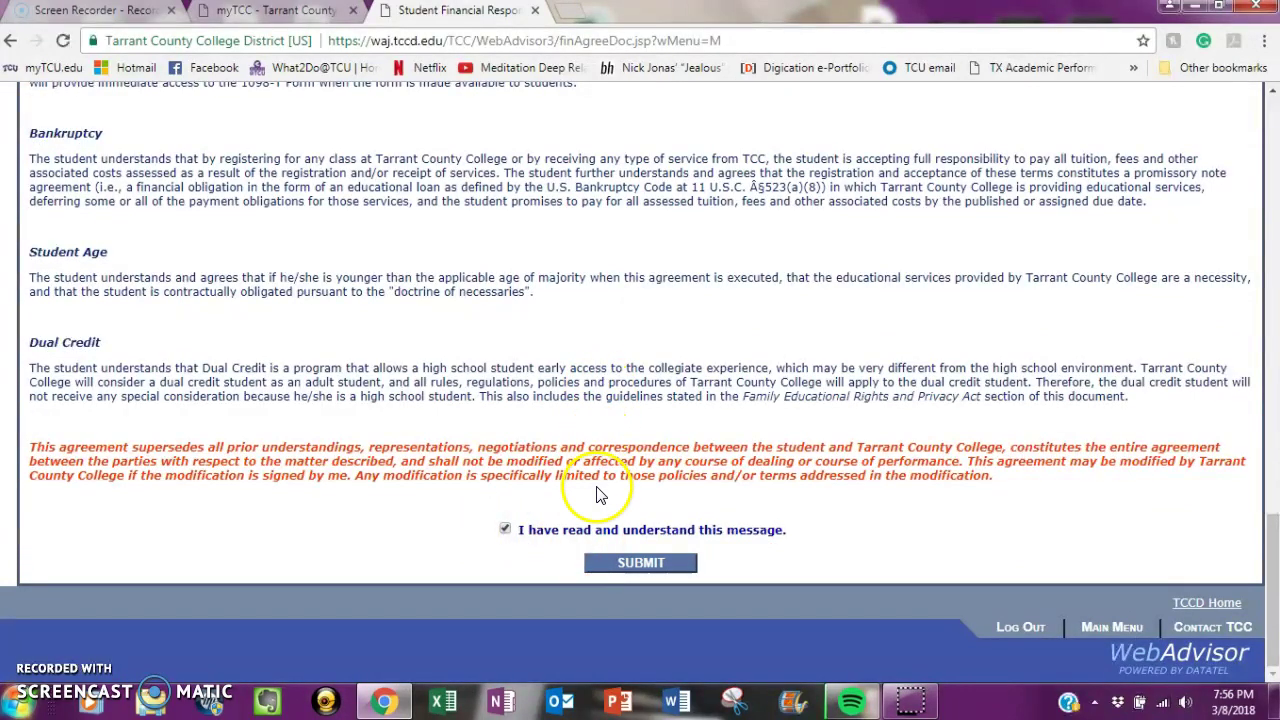
pyautogui.click(604, 566)
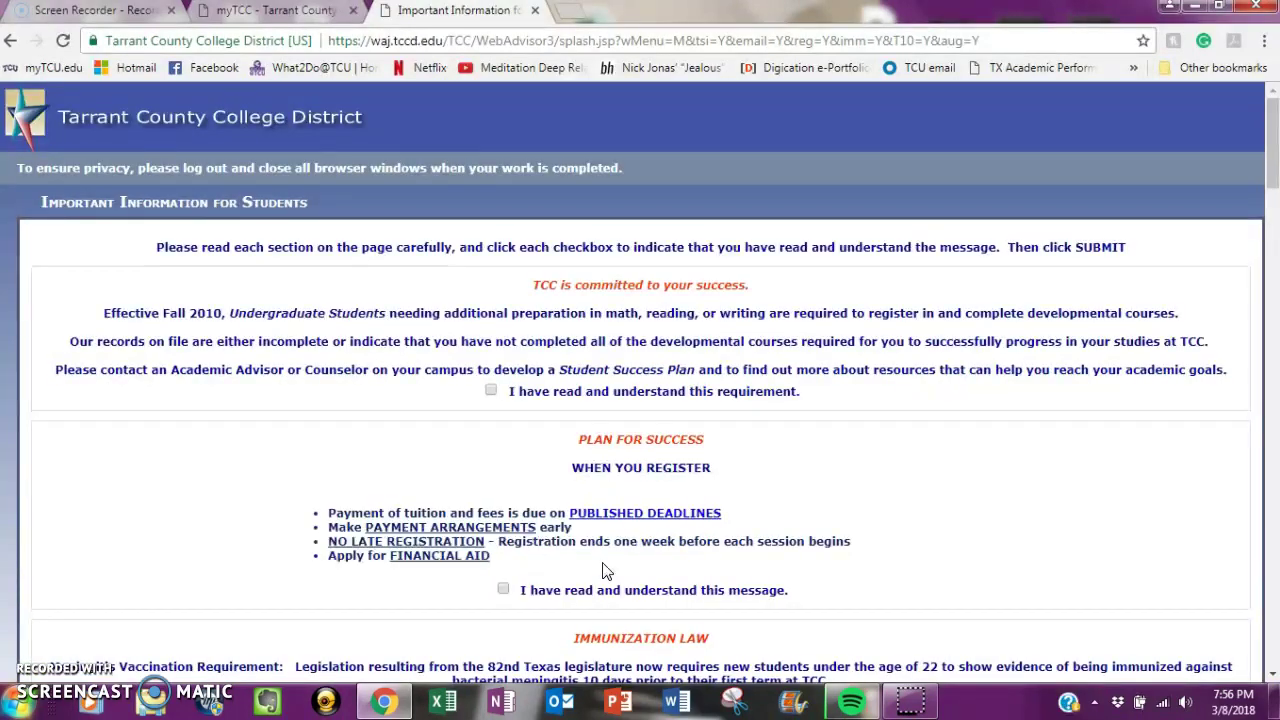
# - Tick 'I have read and understand' for the developmental-course, Plan for Success and immunization law notices
pyautogui.scroll(-3, 1273, 120)
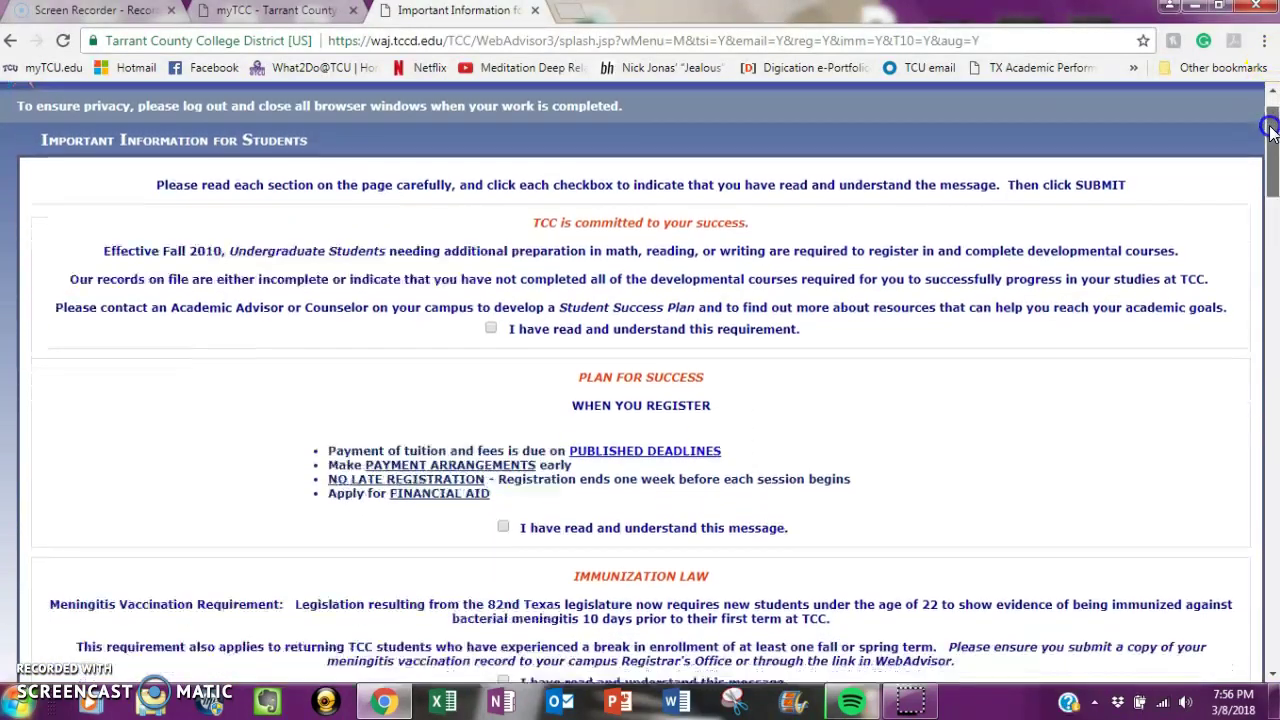
pyautogui.click(491, 261)
pyautogui.click(503, 461)
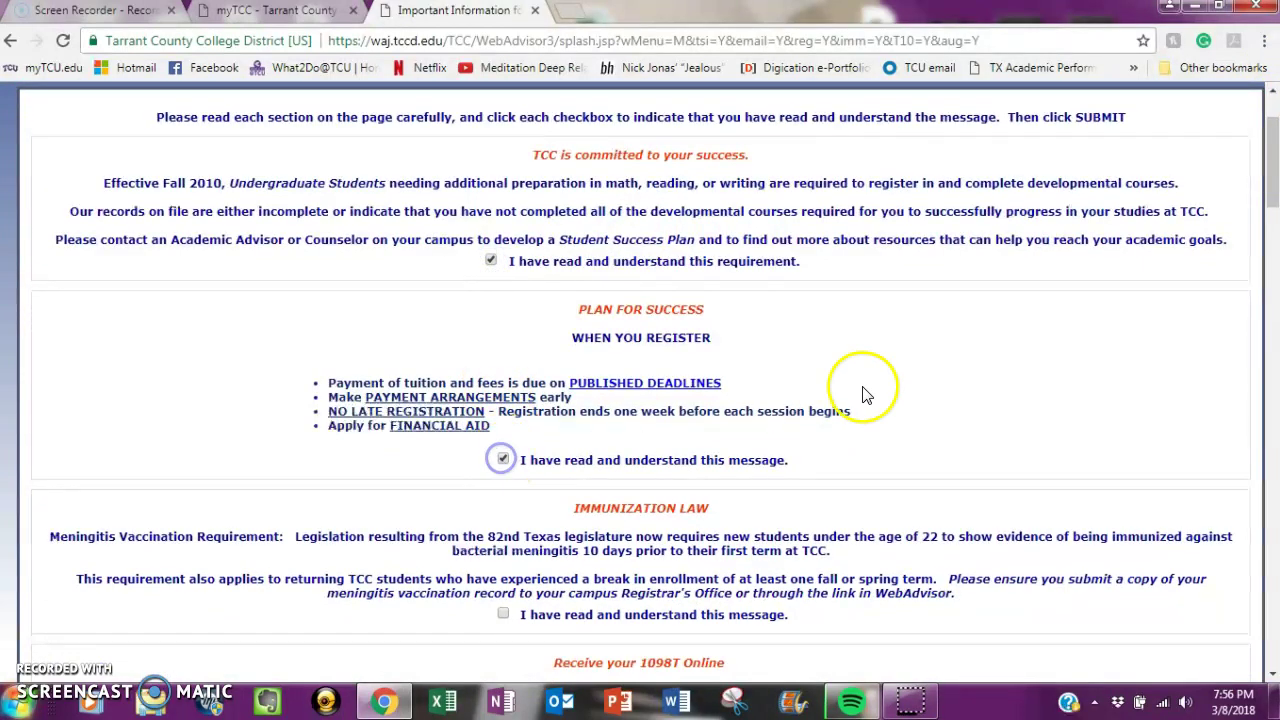
pyautogui.moveTo(1273, 150); pyautogui.dragTo(1273, 197)
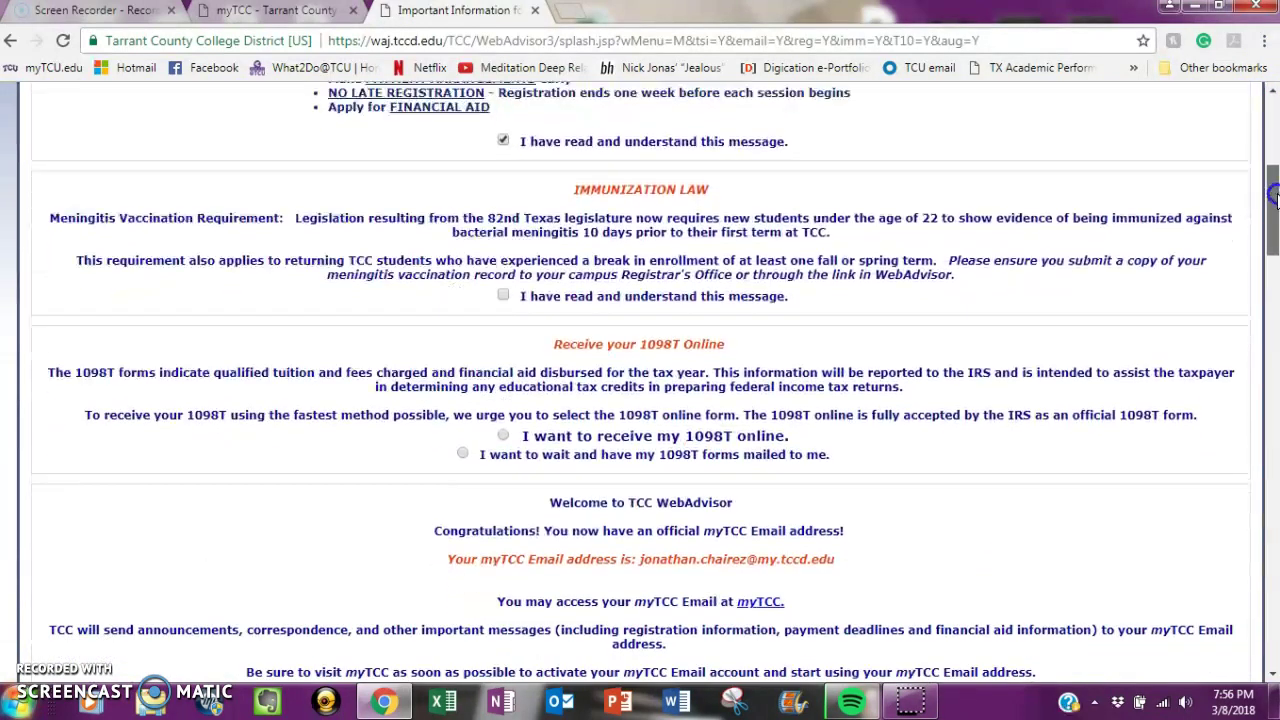
pyautogui.click(503, 296)
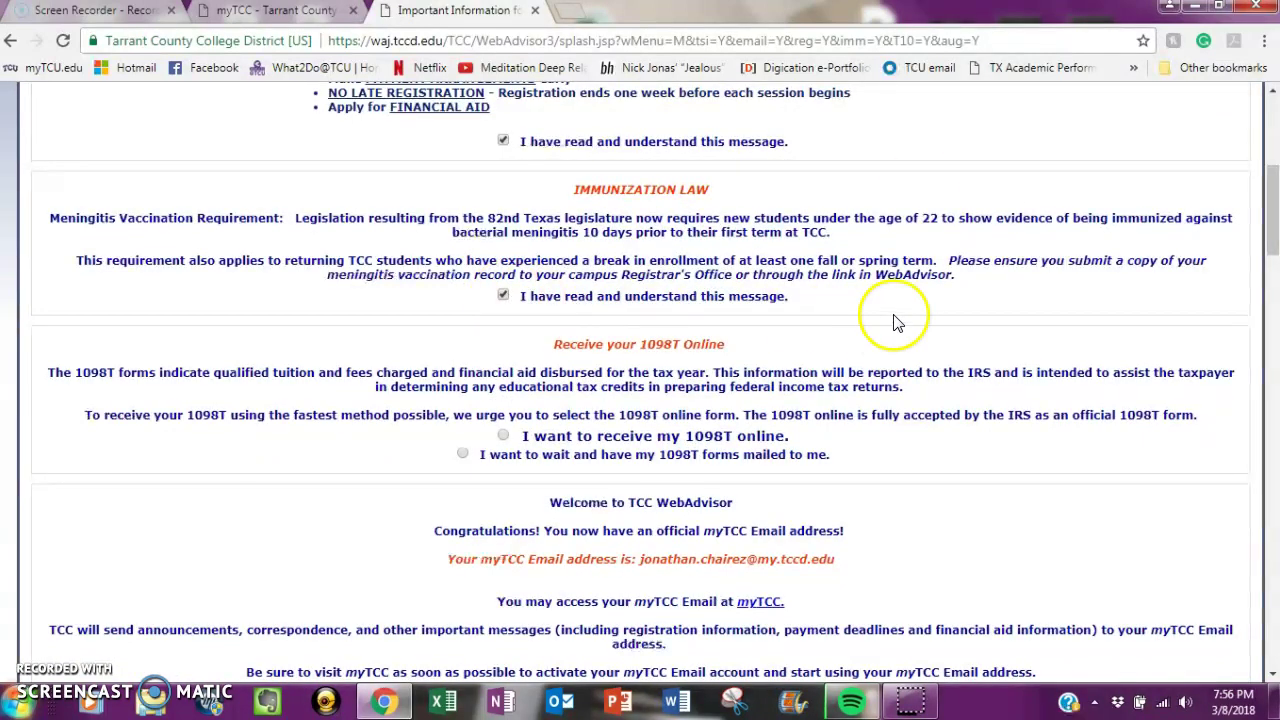
pyautogui.moveTo(1273, 233); pyautogui.dragTo(1273, 266)
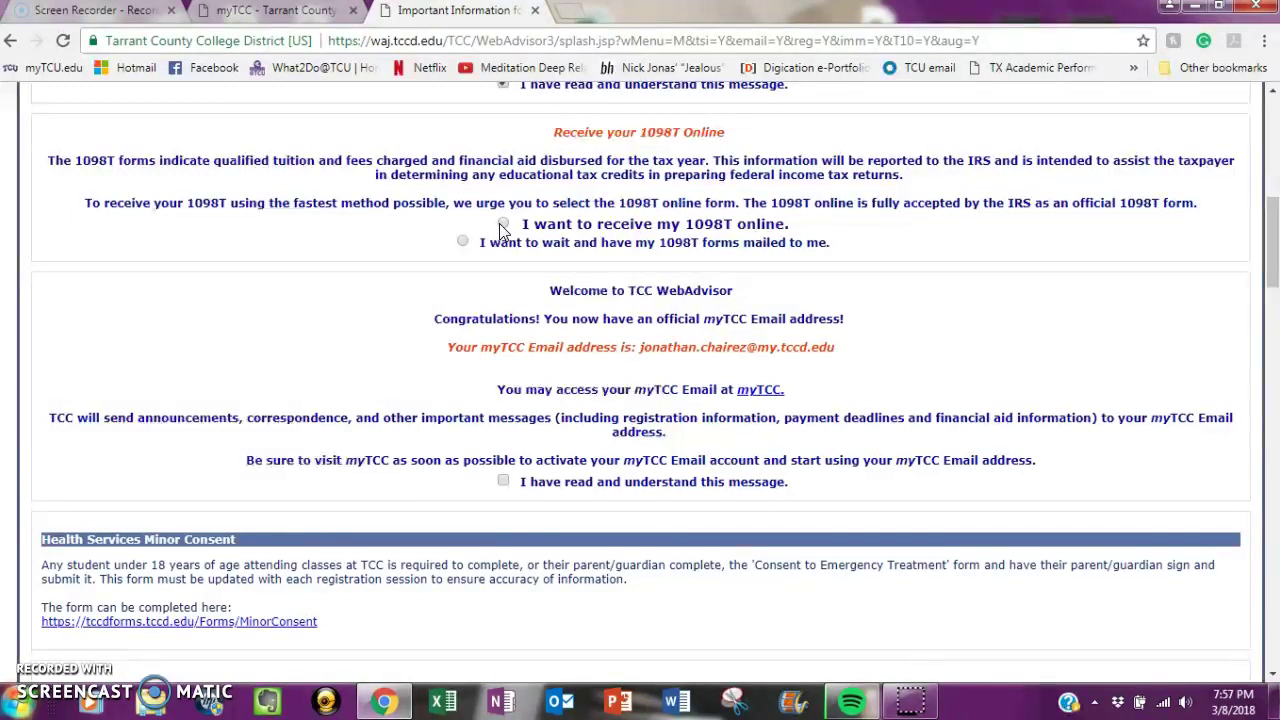
# - Choose to have 1098T forms mailed
pyautogui.doubleClick(697, 224)
pyautogui.click(690, 224)
pyautogui.click(463, 244)
pyautogui.moveTo(1274, 218); pyautogui.dragTo(1270, 246)
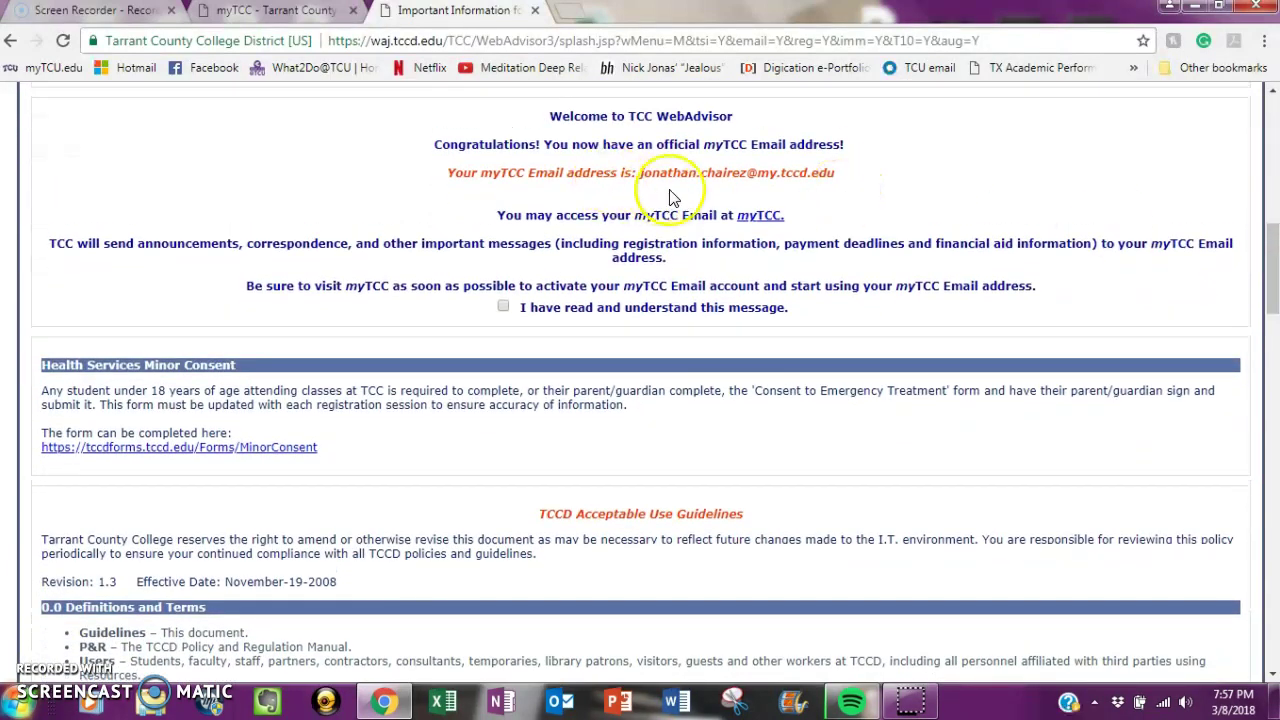
# - Acknowledge the myTCC email welcome message and TCCD Acceptable Use Guidelines, then submit
pyautogui.moveTo(834, 174); pyautogui.dragTo(634, 172)
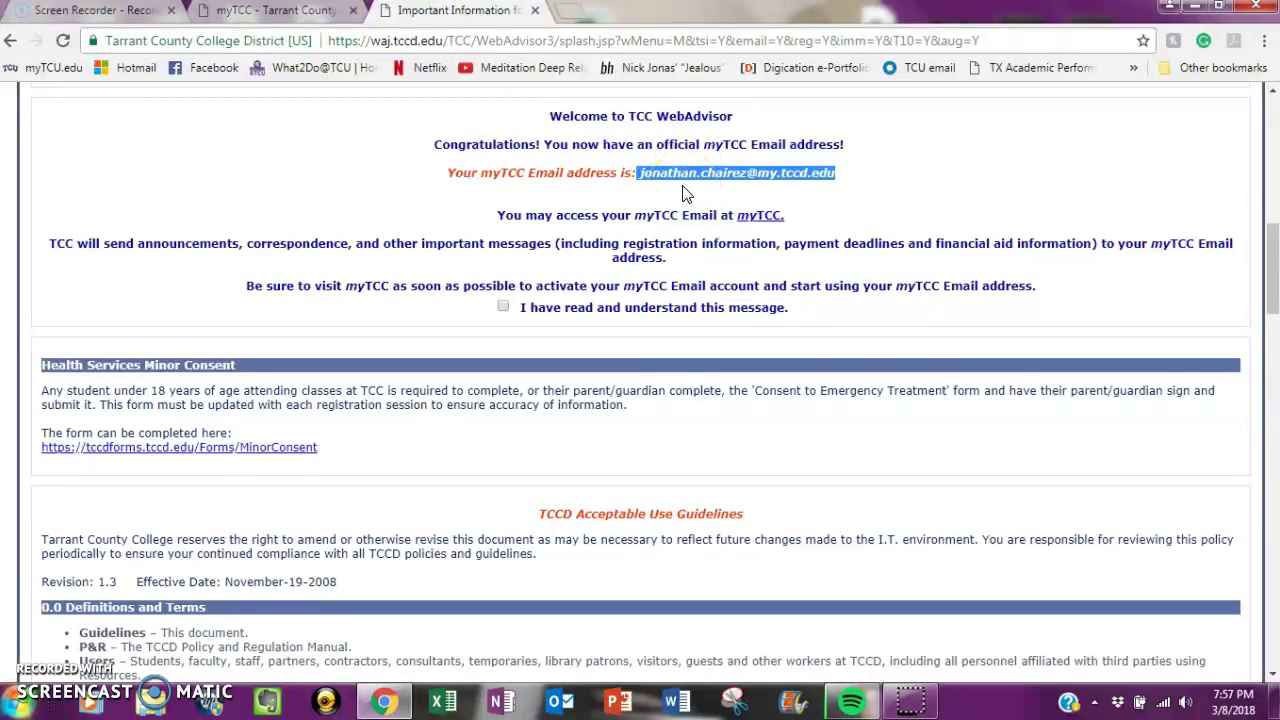
pyautogui.click(503, 307)
pyautogui.moveTo(1271, 244); pyautogui.dragTo(1252, 600)
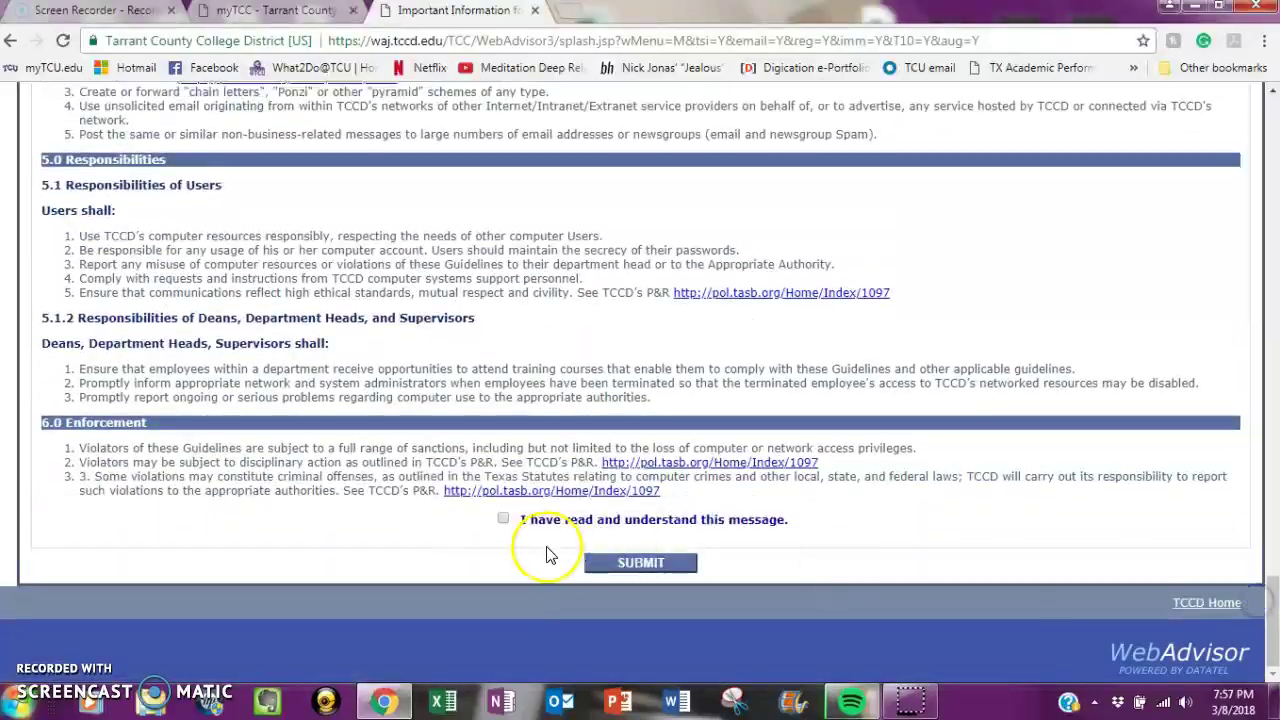
pyautogui.click(503, 520)
pyautogui.click(606, 566)
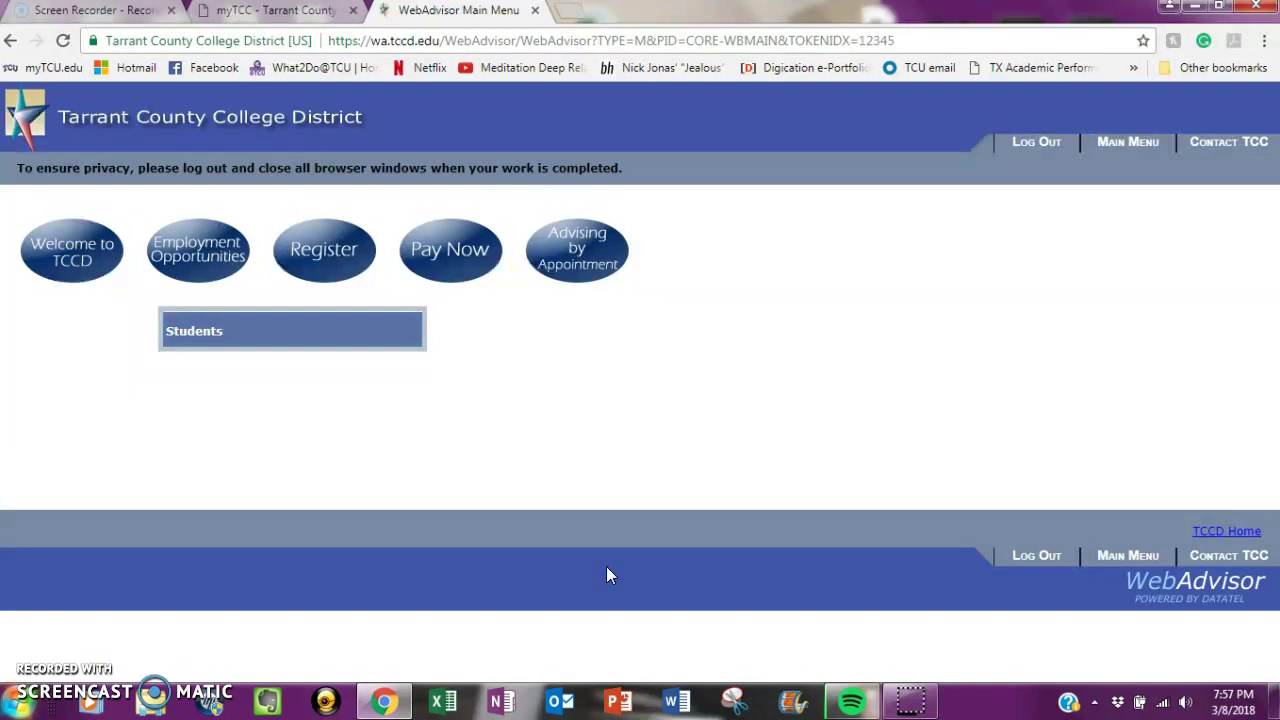
# - Open the Students Menu and browse Student Information, Register for Classes and Financial Aid links
pyautogui.click(268, 345)
pyautogui.click(200, 338)
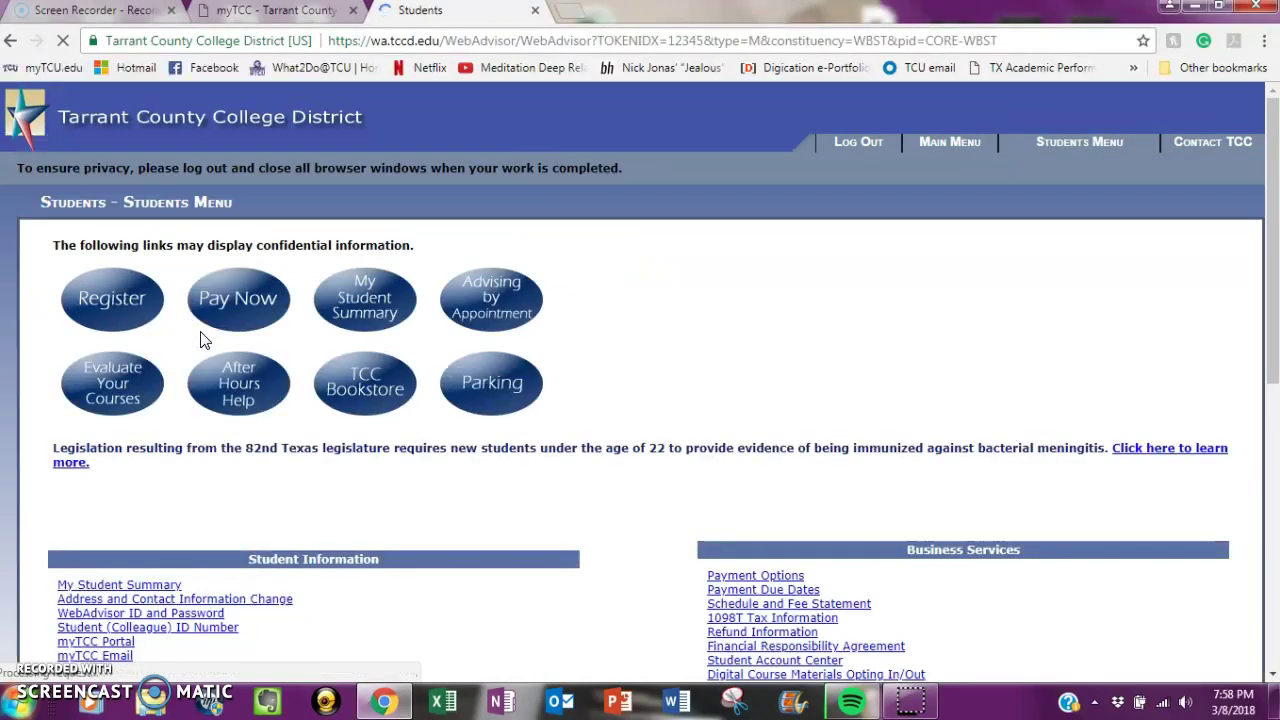
pyautogui.click(1273, 140)
pyautogui.moveTo(1273, 140); pyautogui.dragTo(1273, 352)
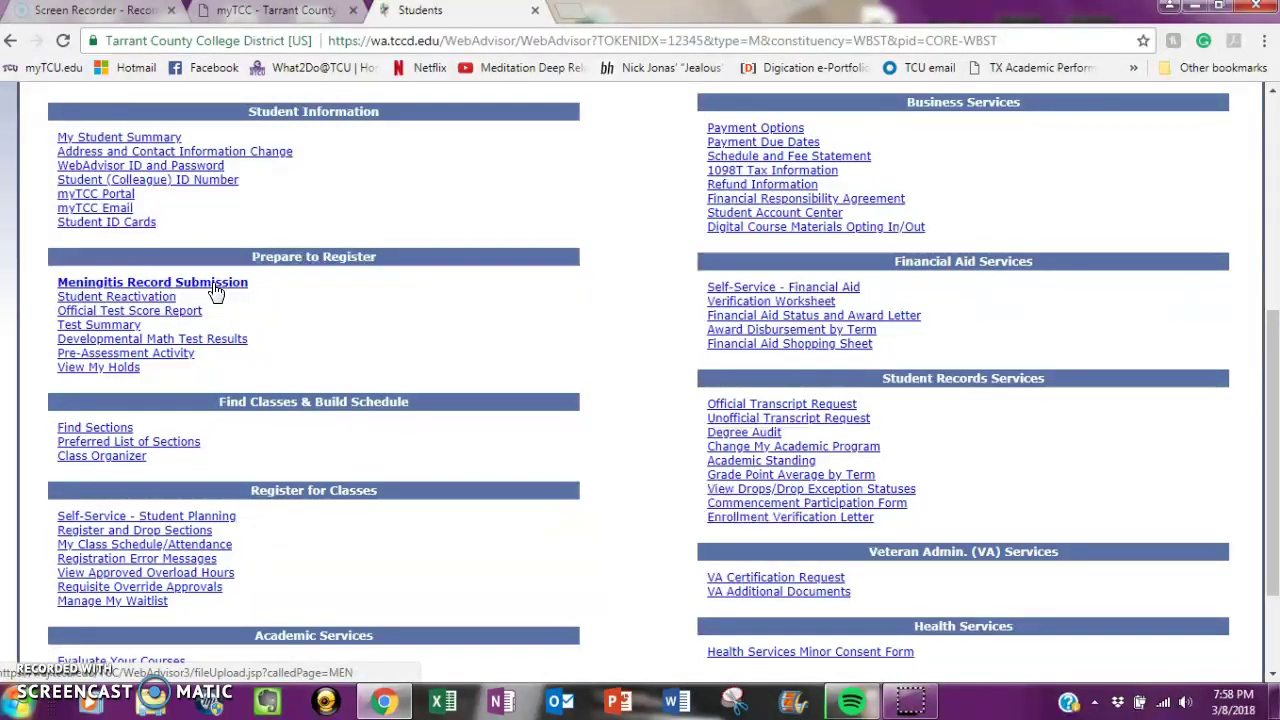
pyautogui.click(215, 288)
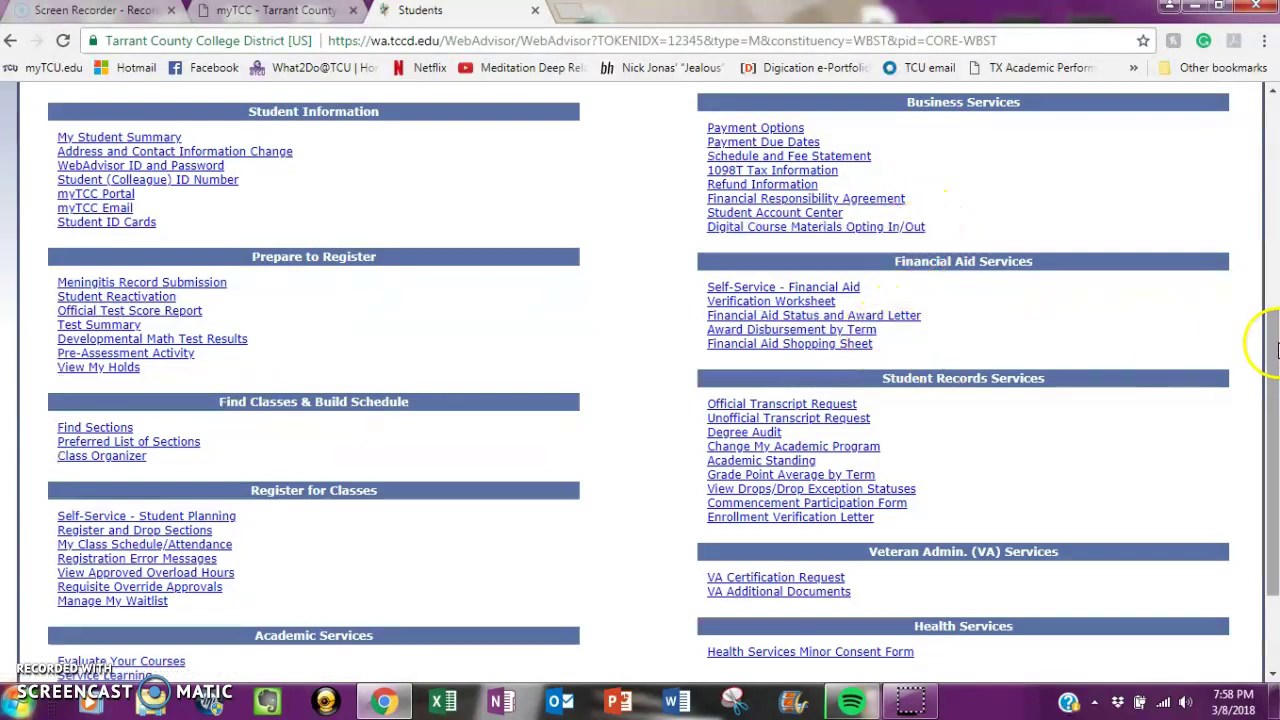
pyautogui.moveTo(1274, 342); pyautogui.dragTo(1274, 124)
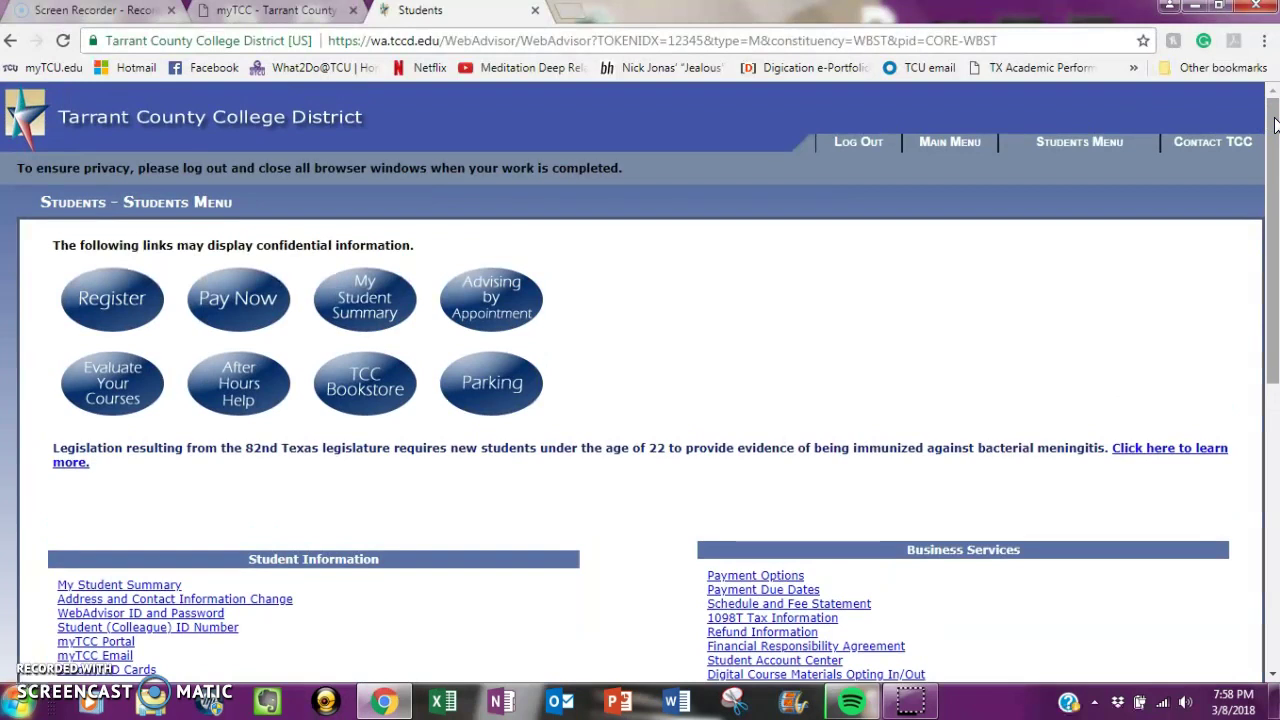